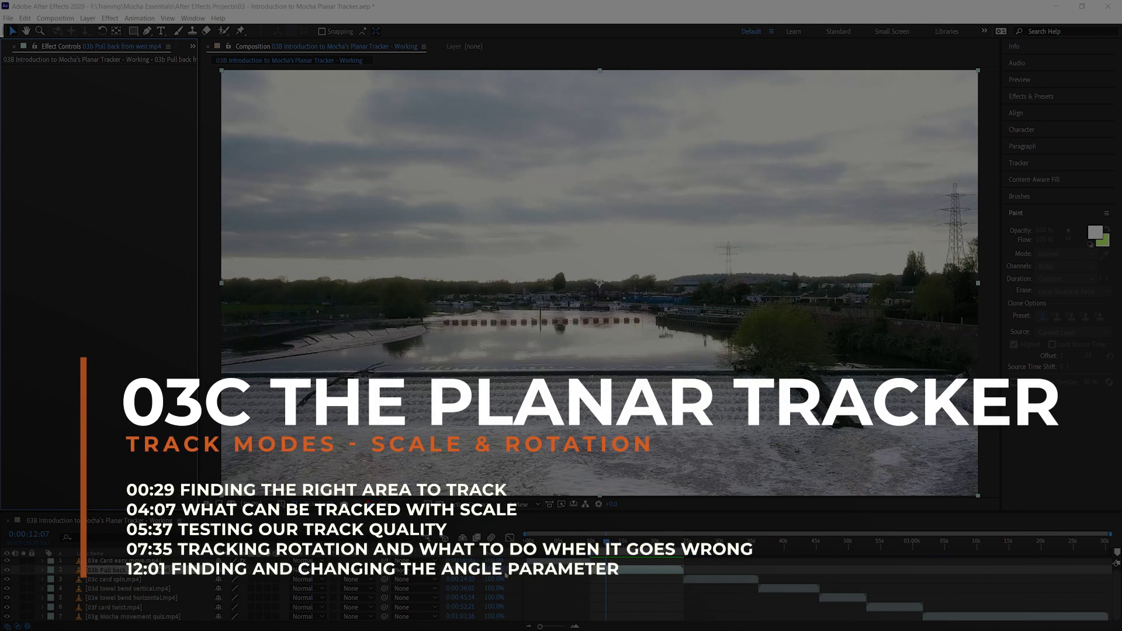
# Apply the Boris FX Mocha Pro effect to the river pull-back clip and open the clip in Mocha Pro.
pyautogui.click(111, 18)
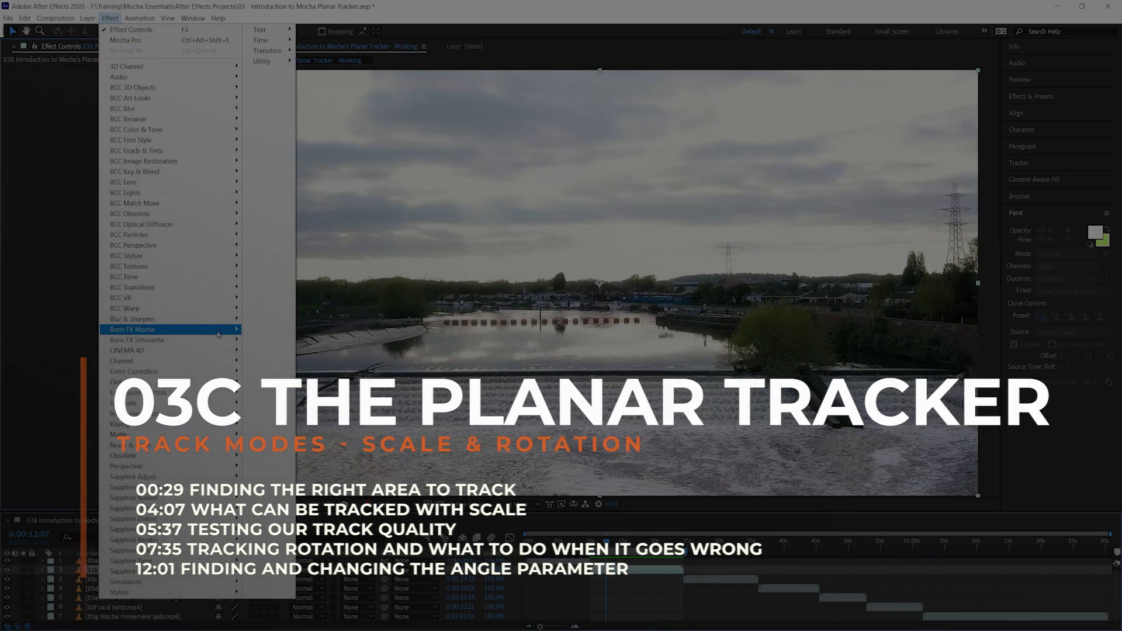
pyautogui.moveTo(233, 330)
pyautogui.click(295, 341)
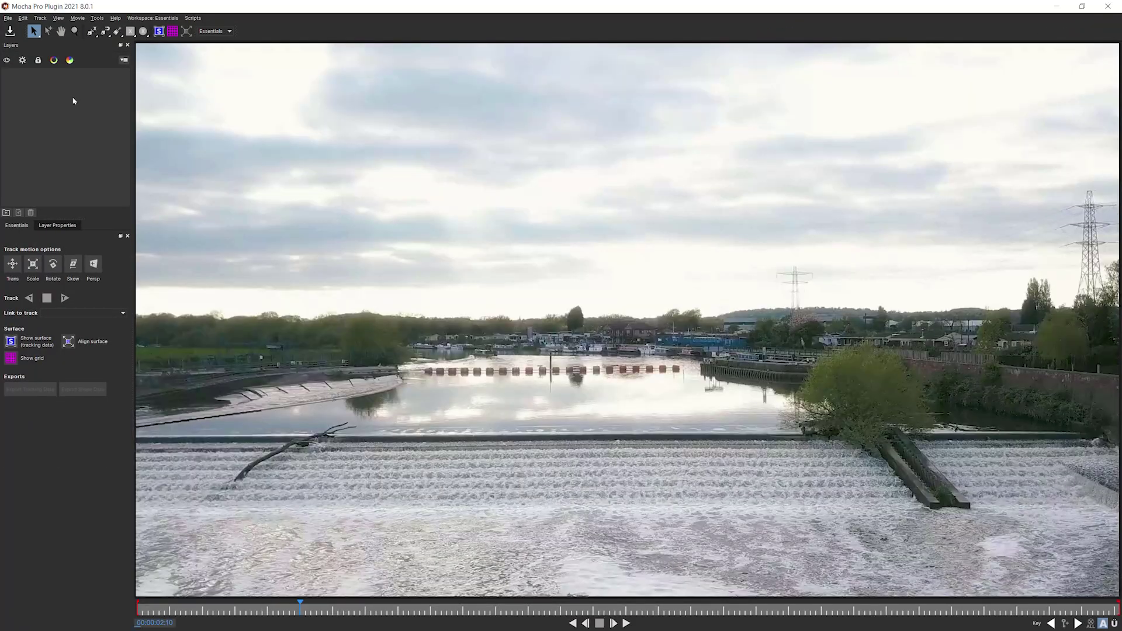
# Play and scrub through the clip to examine how the scene scales during the pull-back, and return to the first frame.
pyautogui.press('space')
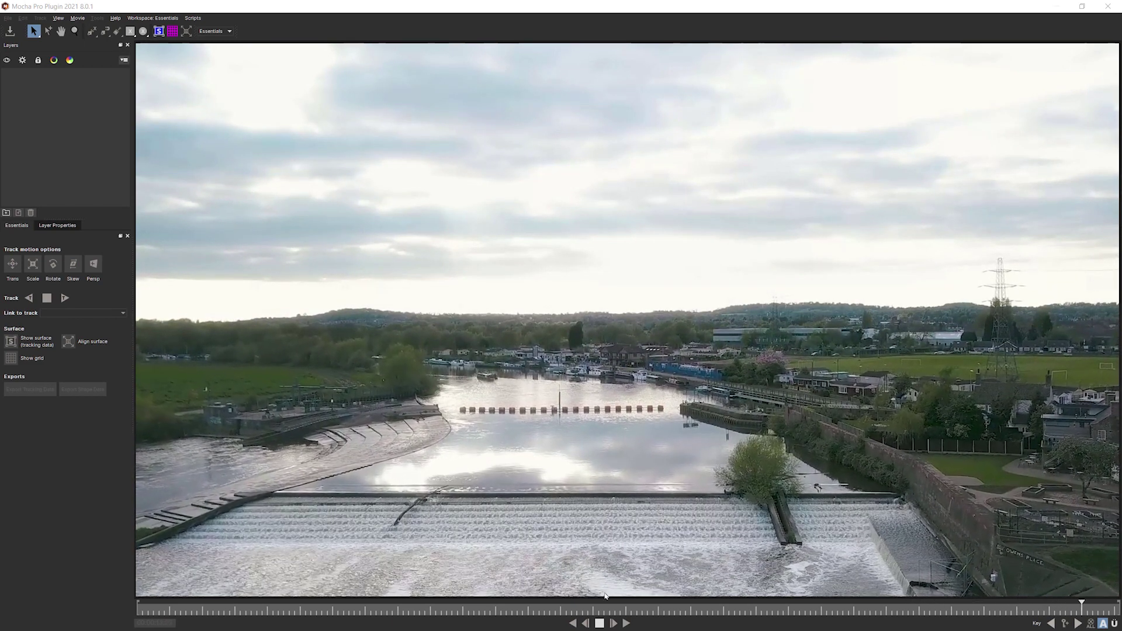
pyautogui.press('space')
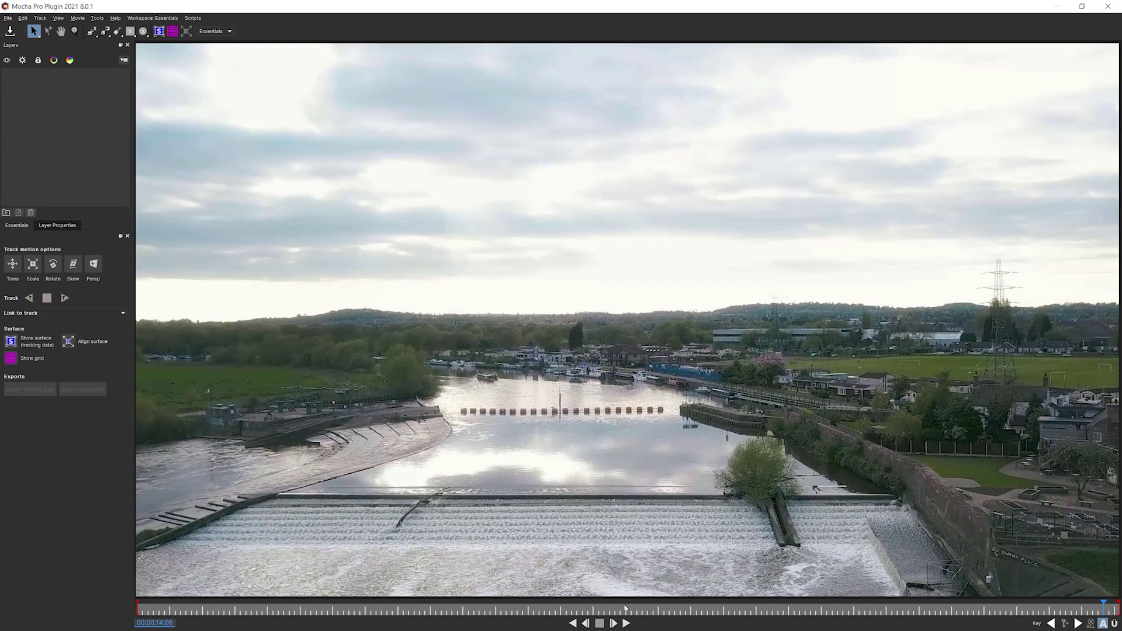
pyautogui.moveTo(625, 608); pyautogui.dragTo(138, 609)
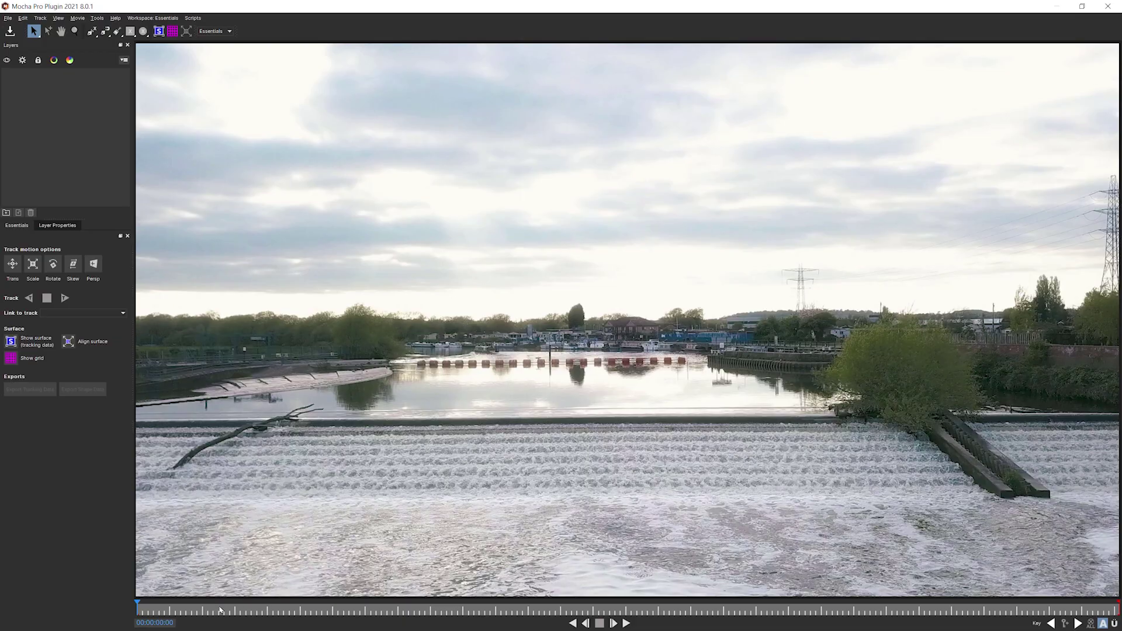
pyautogui.moveTo(220, 610); pyautogui.dragTo(580, 614)
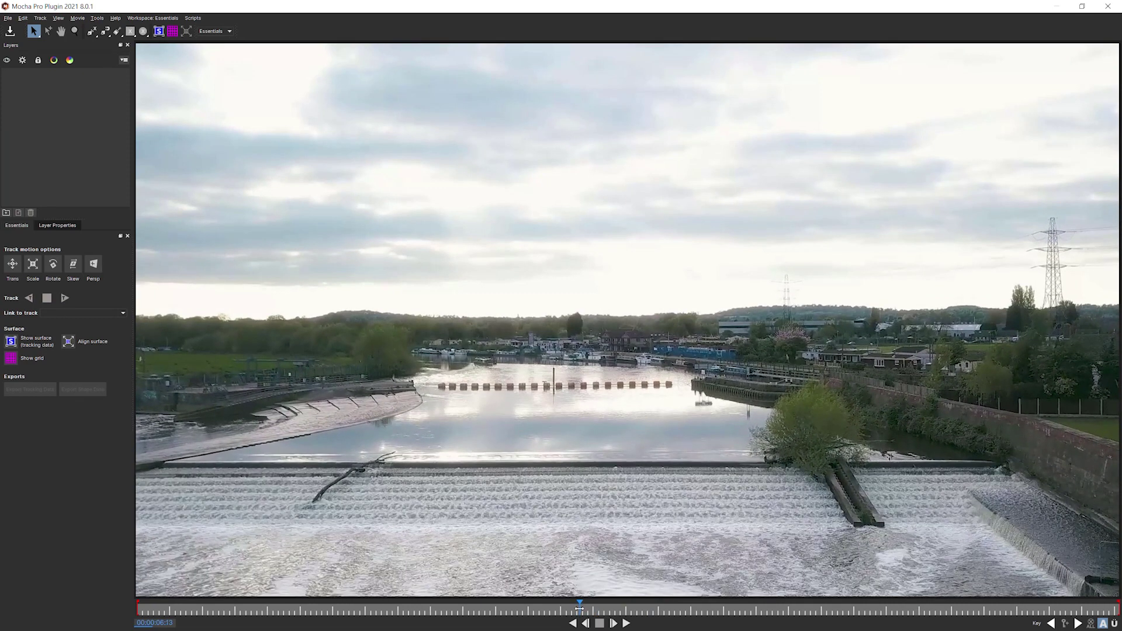
pyautogui.moveTo(579, 610); pyautogui.dragTo(11, 619)
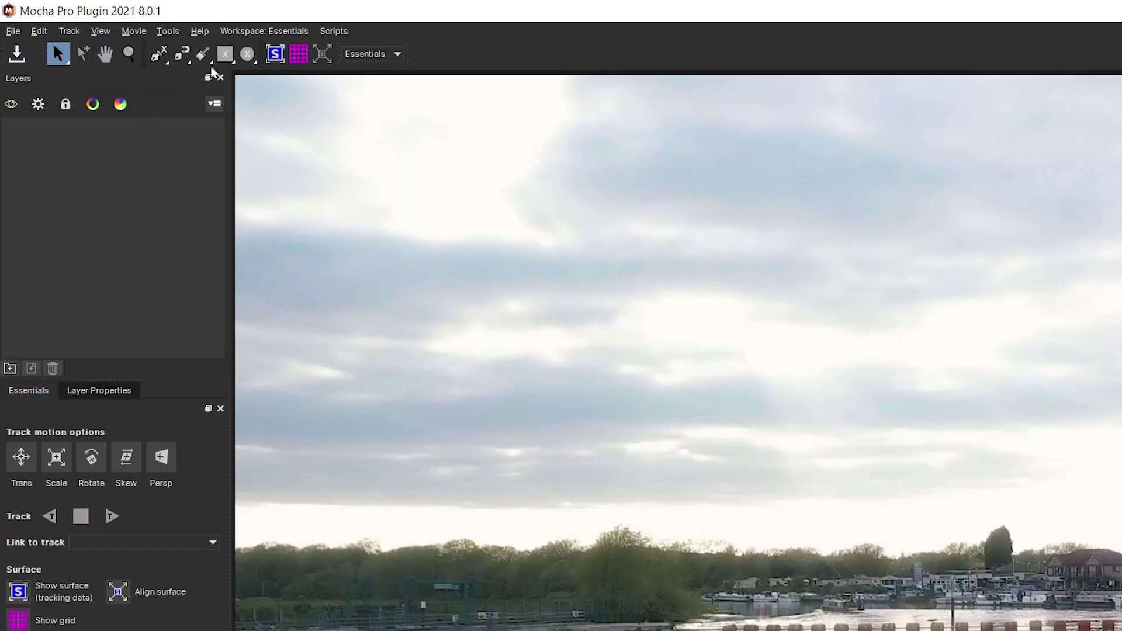
# Draw a rectangular X-spline around the row of buoys on the river and fit its corners closely to the buoys.
pyautogui.click(225, 56)
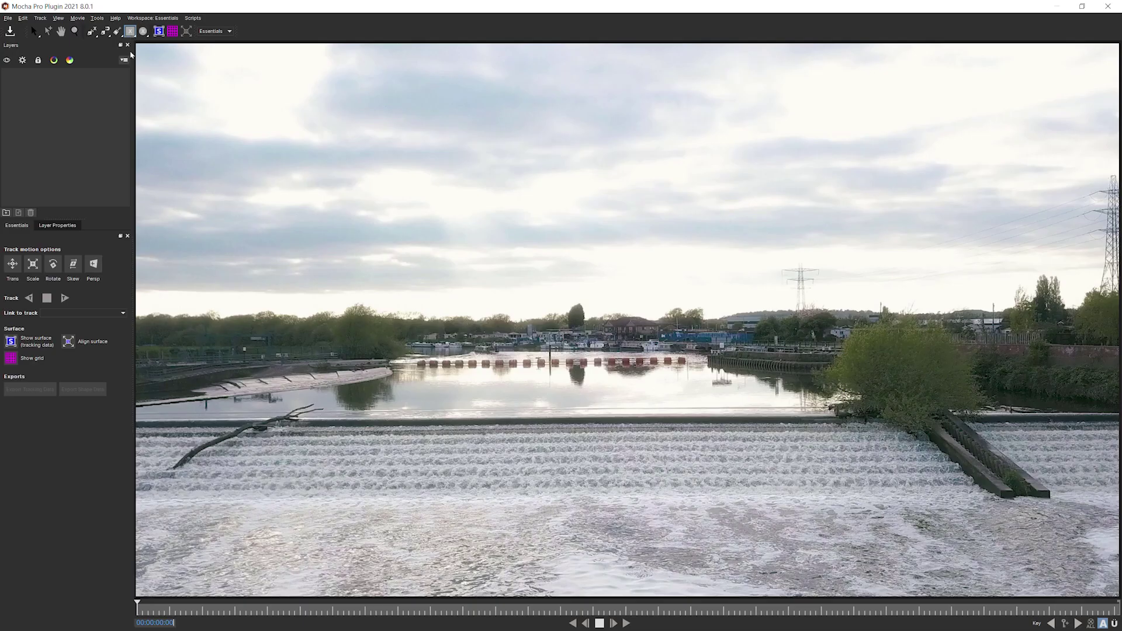
pyautogui.moveTo(412, 353); pyautogui.dragTo(692, 371)
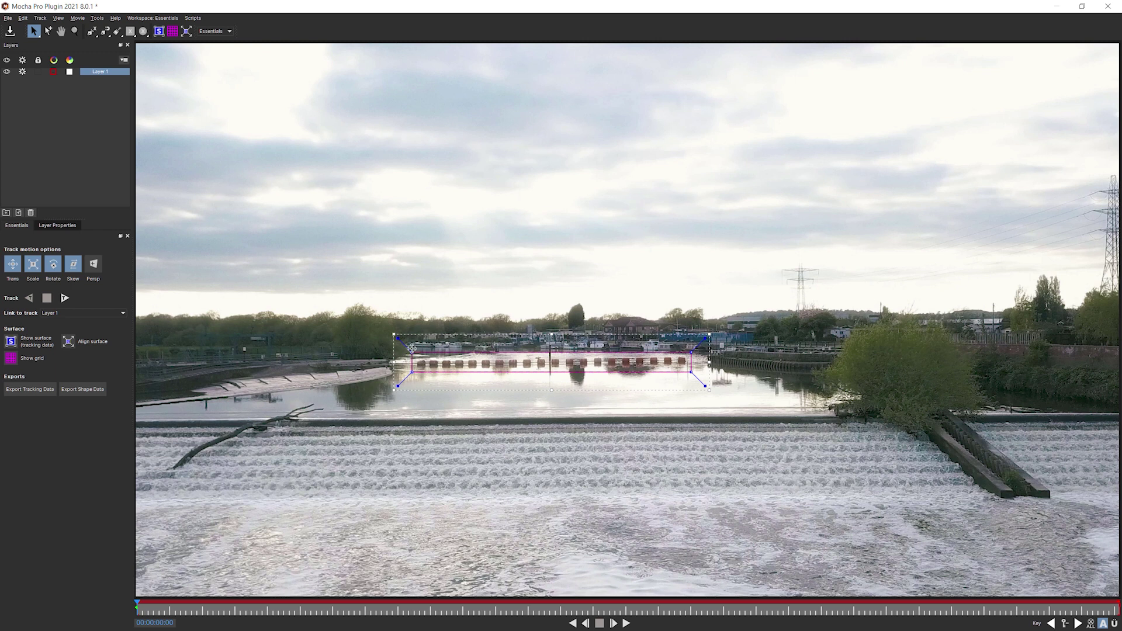
pyautogui.moveTo(408, 355); pyautogui.dragTo(410, 335)
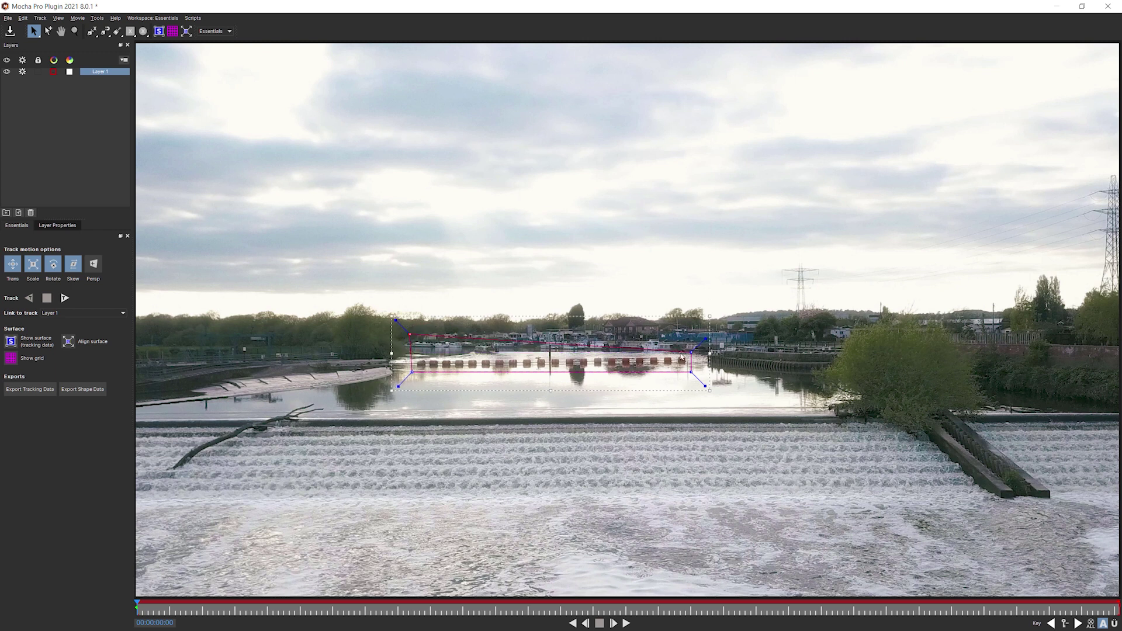
pyautogui.moveTo(681, 356); pyautogui.dragTo(693, 331)
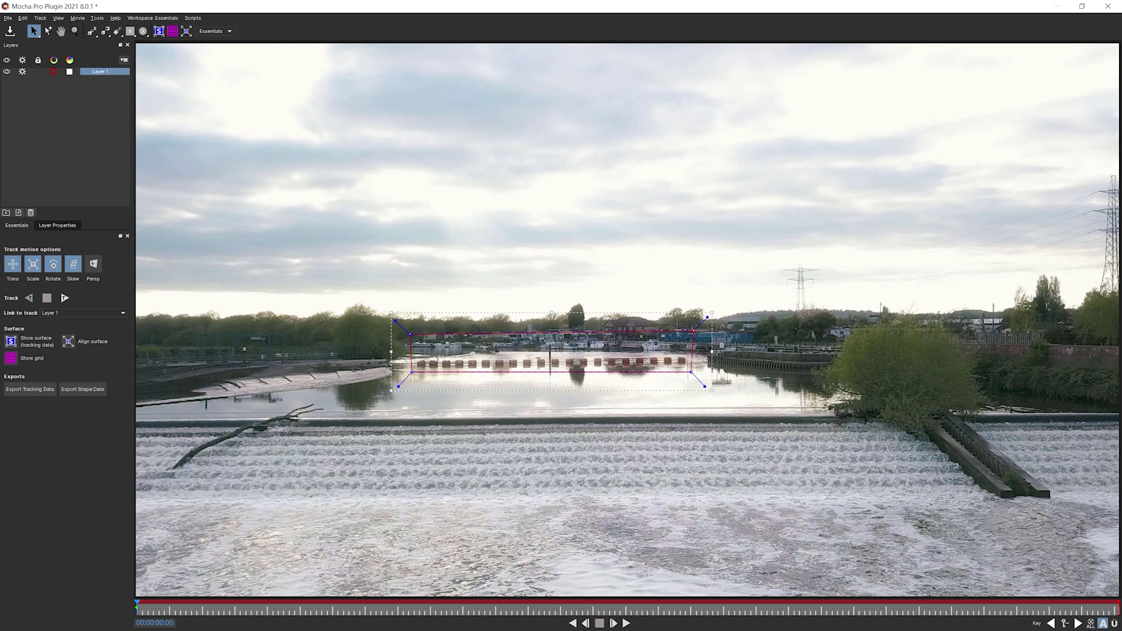
pyautogui.moveTo(410, 334); pyautogui.dragTo(414, 359)
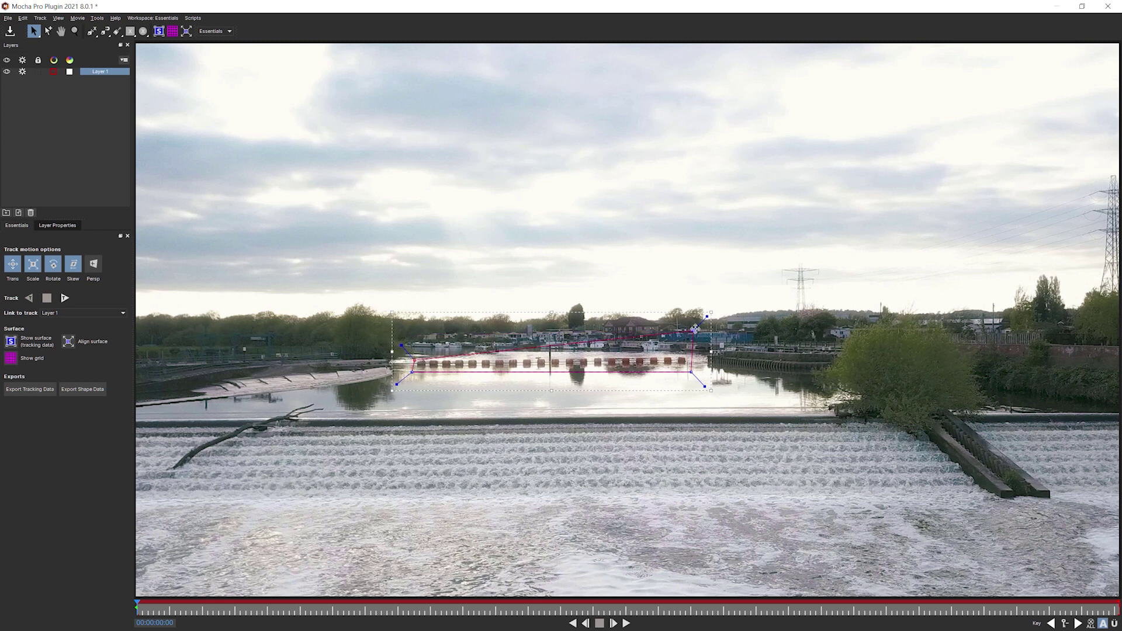
pyautogui.moveTo(695, 328); pyautogui.dragTo(689, 352)
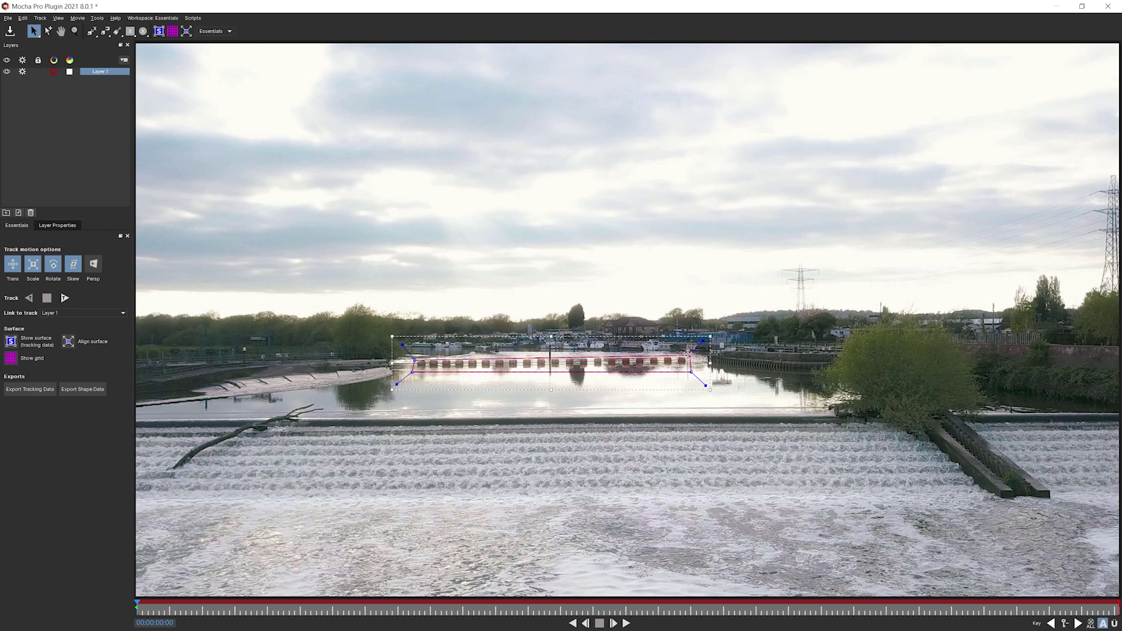
pyautogui.moveTo(413, 372); pyautogui.dragTo(415, 371)
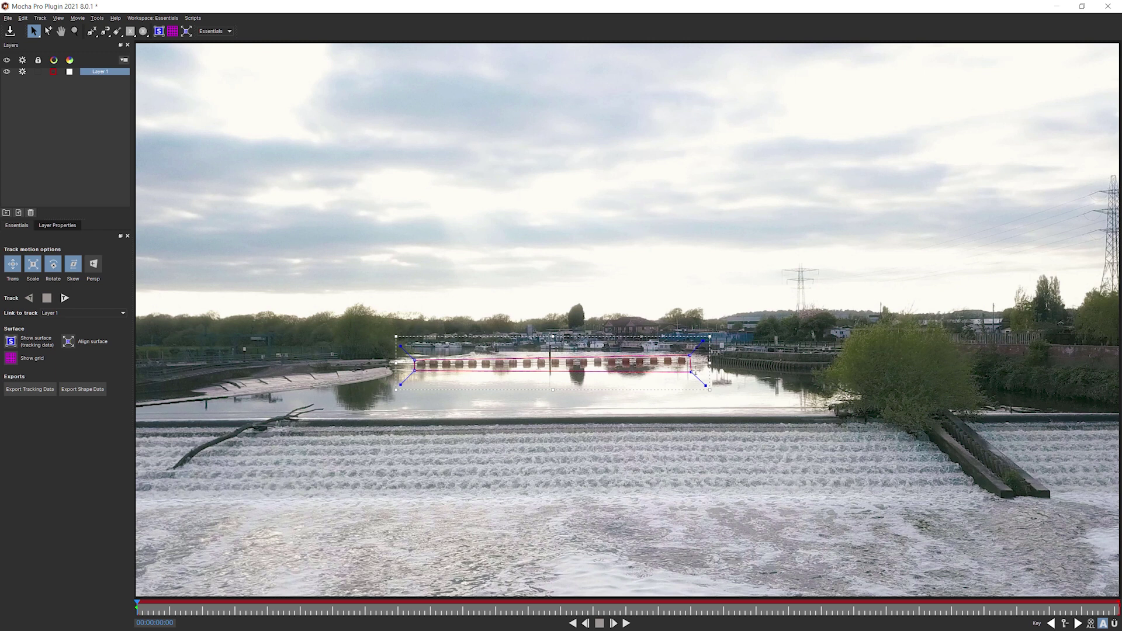
pyautogui.moveTo(691, 371); pyautogui.dragTo(689, 367)
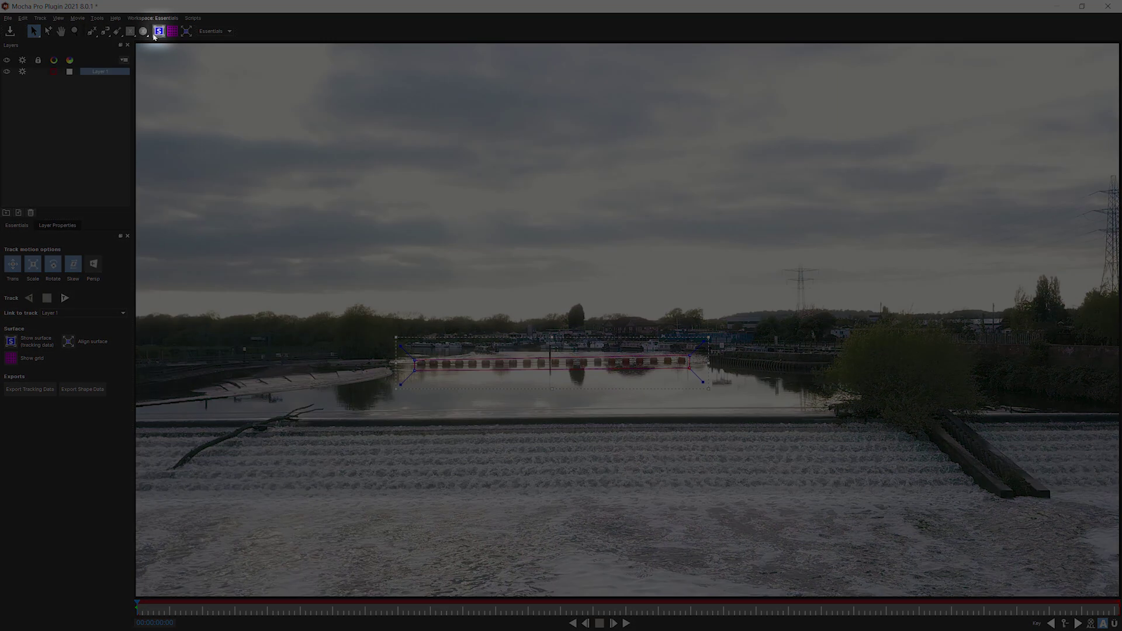
# Show the planar surface, move it into the sky above the buoys and stretch it taller.
pyautogui.click(155, 35)
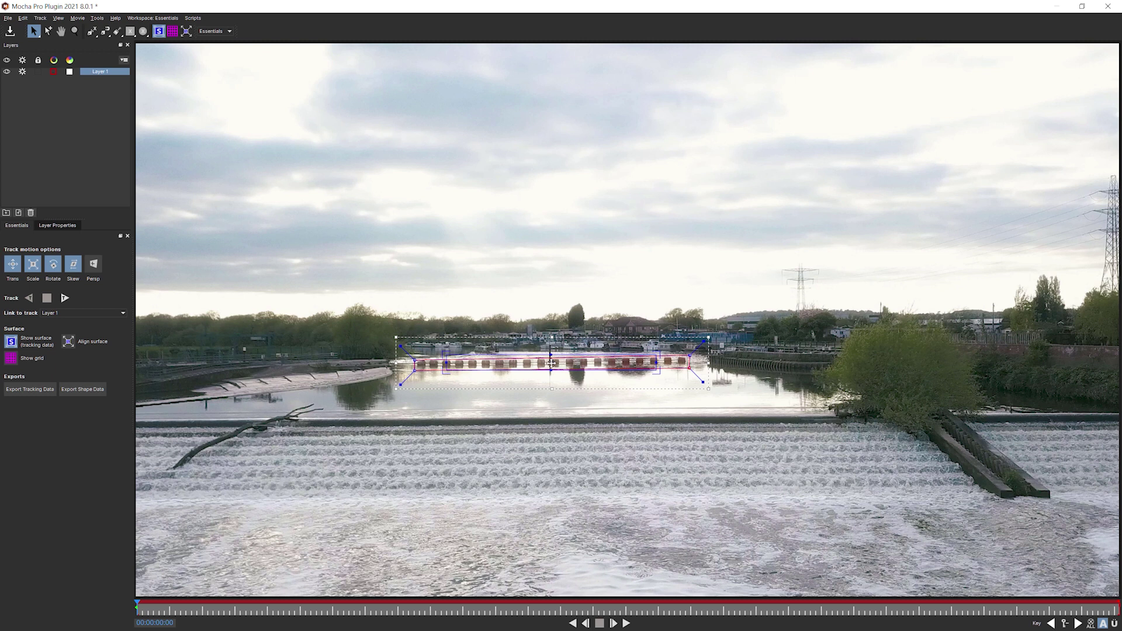
pyautogui.moveTo(550, 362); pyautogui.dragTo(547, 287)
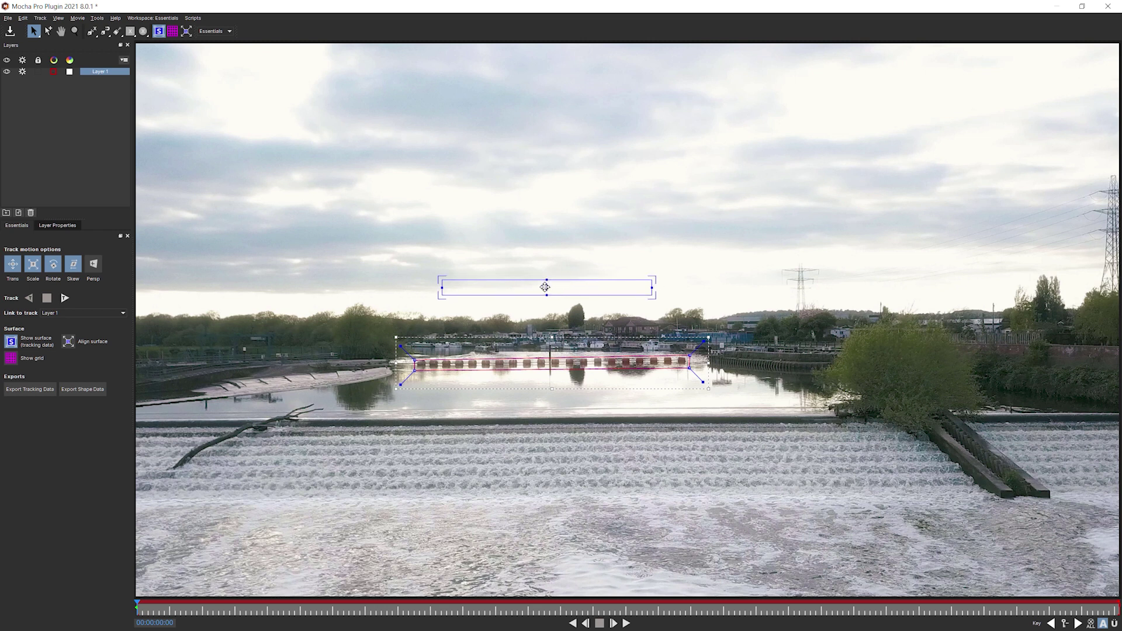
pyautogui.moveTo(545, 286); pyautogui.dragTo(335, 277)
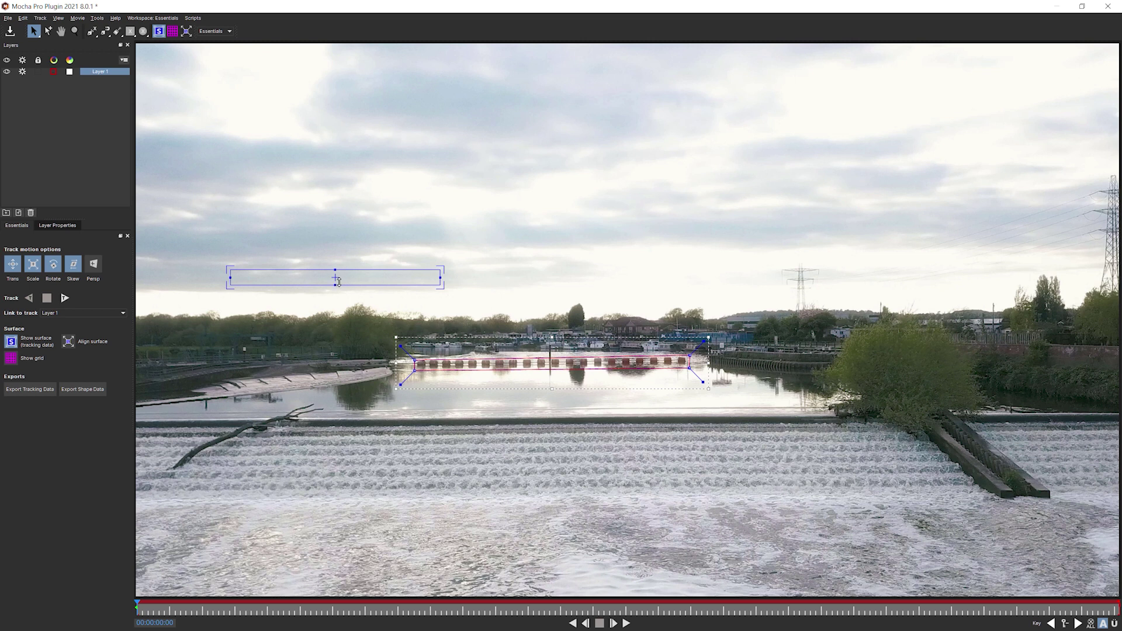
pyautogui.moveTo(338, 281); pyautogui.dragTo(550, 289)
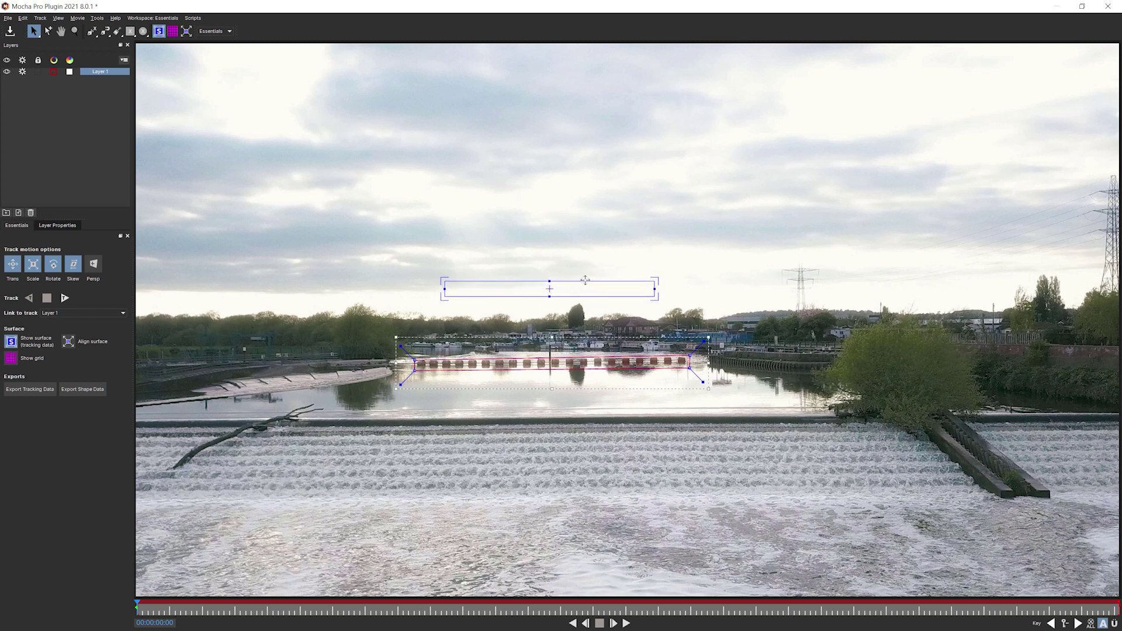
pyautogui.moveTo(547, 296)
pyautogui.mouseDown()
pyautogui.moveTo(553, 265)
pyautogui.moveTo(531, 287)
pyautogui.moveTo(602, 257)
pyautogui.moveTo(550, 282)
pyautogui.mouseUp()
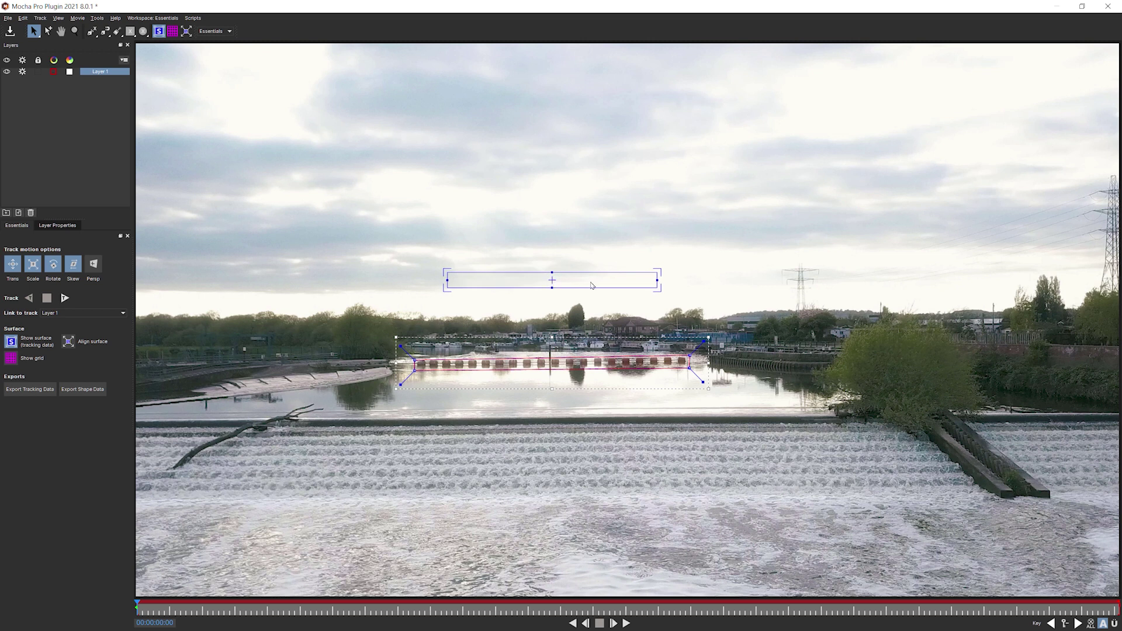
pyautogui.moveTo(598, 273); pyautogui.dragTo(598, 310)
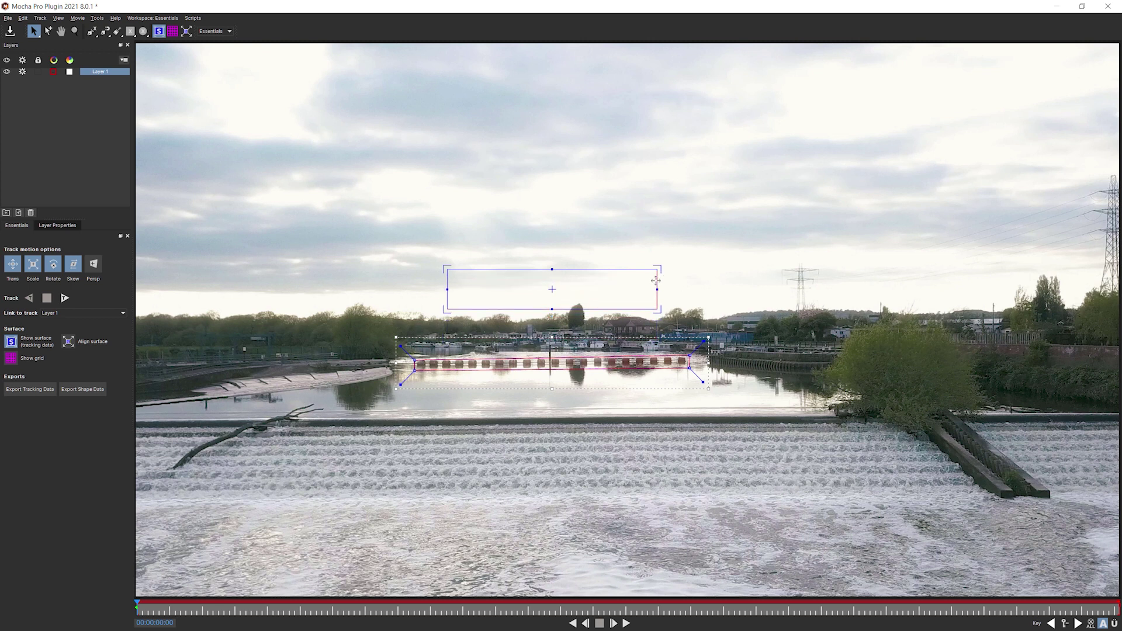
# Try pulling the surface's corners outward into an irregular shape, and undo the corner changes.
pyautogui.moveTo(660, 279)
pyautogui.mouseDown()
pyautogui.moveTo(722, 280)
pyautogui.moveTo(649, 280)
pyautogui.mouseUp()
pyautogui.moveTo(443, 269); pyautogui.dragTo(394, 225)
pyautogui.moveTo(655, 270); pyautogui.dragTo(708, 213)
pyautogui.moveTo(655, 309); pyautogui.dragTo(705, 306)
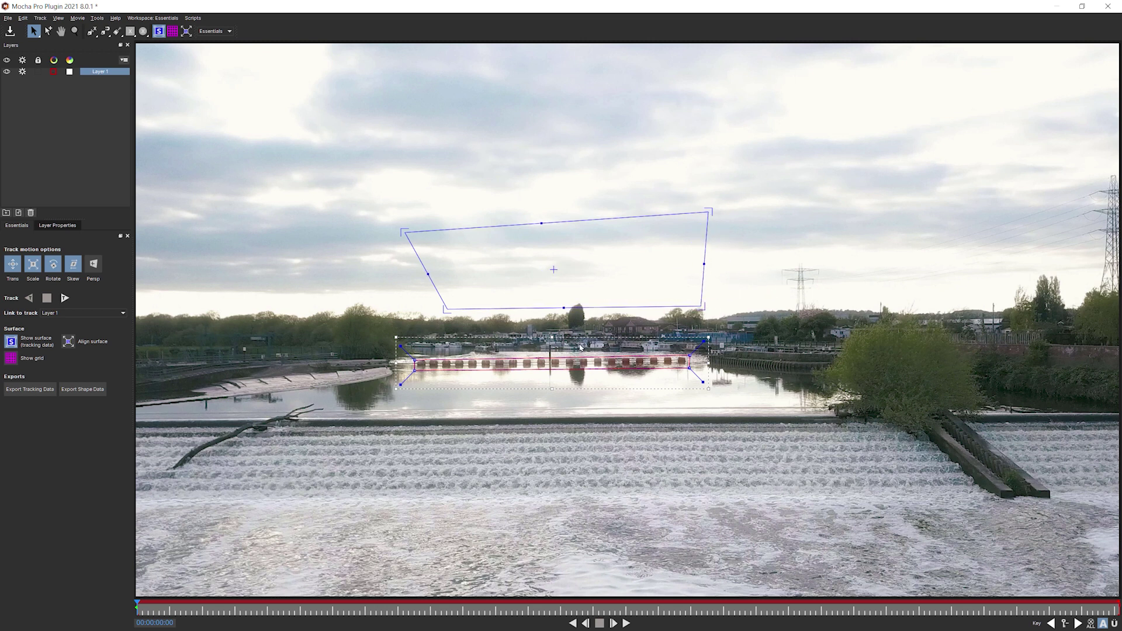
pyautogui.hotkey('ctrl', 'z')
pyautogui.hotkey('ctrl', 'z')
pyautogui.hotkey('ctrl', 'z')
pyautogui.hotkey('ctrl', 'z')
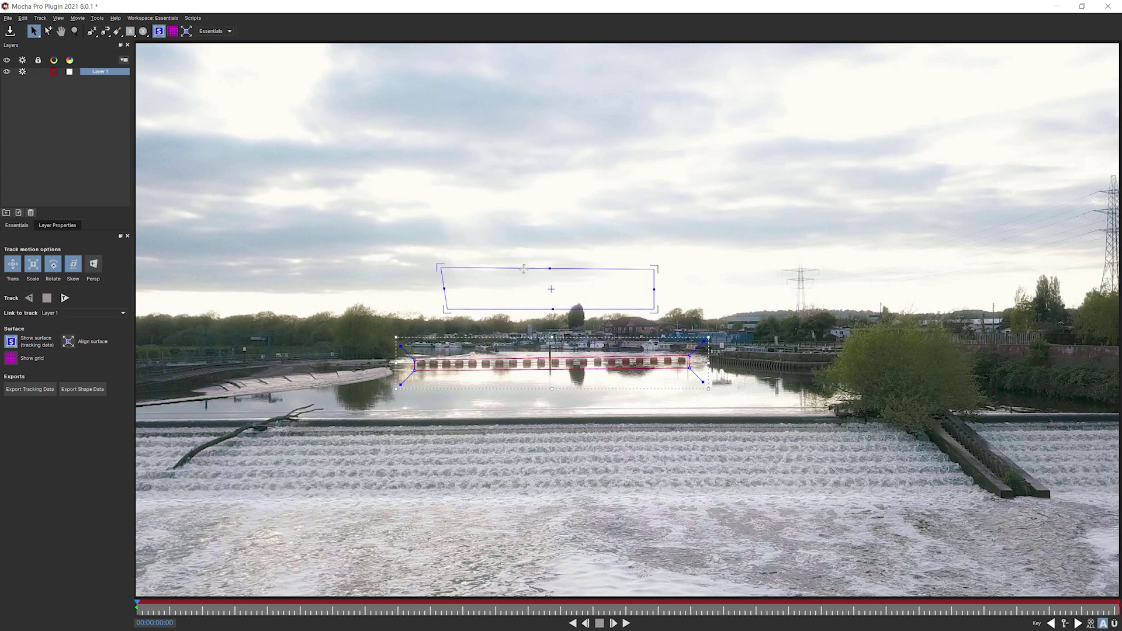
pyautogui.hotkey('ctrl', 'z')
# Enlarge the surface vertically into a neat rectangle above the buoys and show the planar grid.
pyautogui.moveTo(549, 269)
pyautogui.mouseDown()
pyautogui.moveTo(544, 253)
pyautogui.moveTo(540, 276)
pyautogui.moveTo(544, 248)
pyautogui.moveTo(544, 271)
pyautogui.moveTo(548, 256)
pyautogui.mouseUp()
pyautogui.moveTo(655, 289)
pyautogui.mouseDown()
pyautogui.moveTo(723, 289)
pyautogui.moveTo(645, 287)
pyautogui.moveTo(655, 288)
pyautogui.mouseUp()
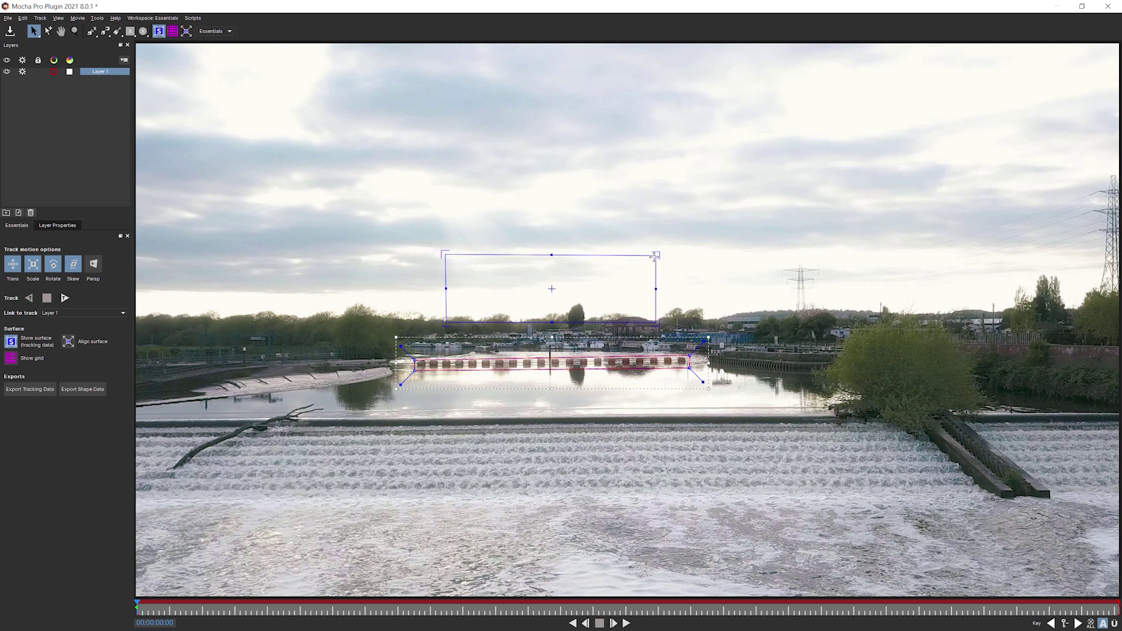
pyautogui.moveTo(654, 255); pyautogui.dragTo(658, 254)
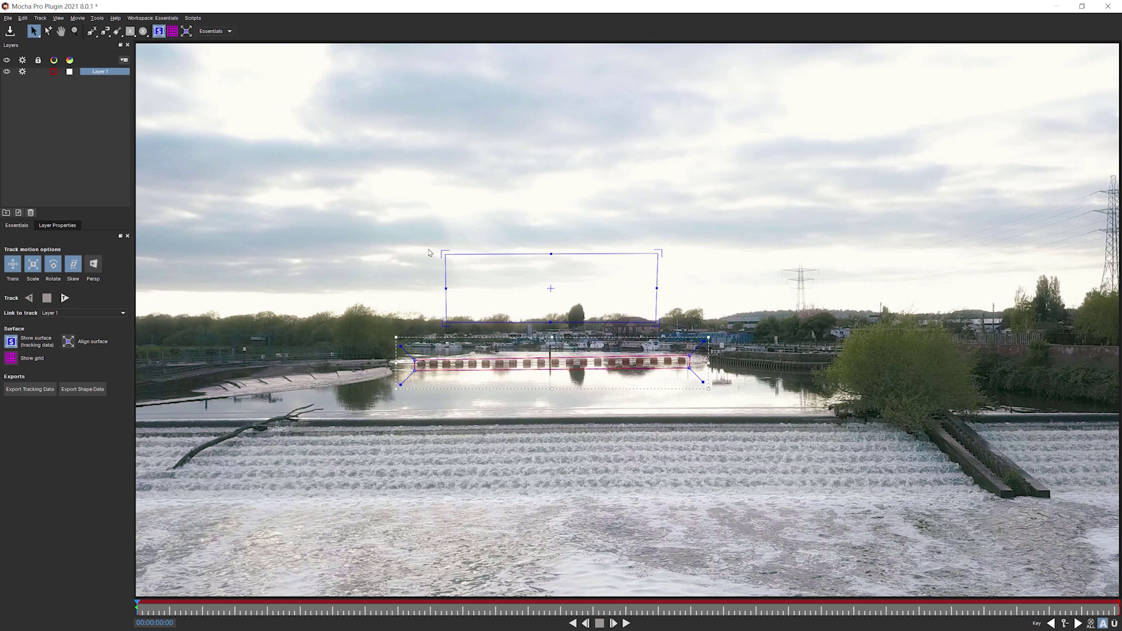
pyautogui.moveTo(660, 253); pyautogui.dragTo(659, 254)
pyautogui.click(173, 35)
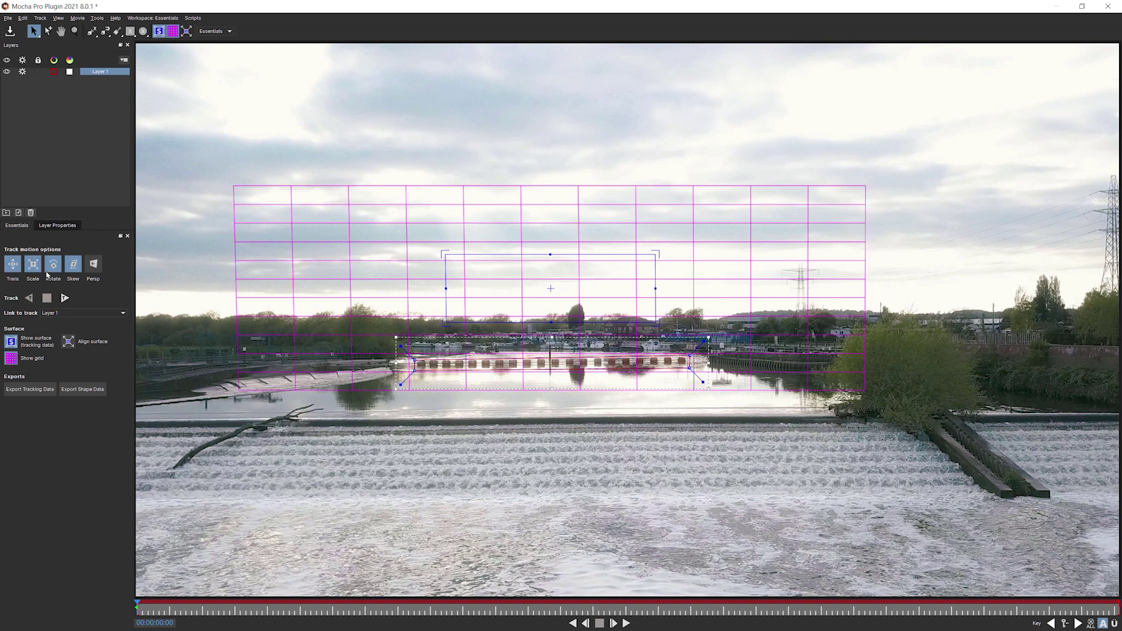
# Limit the tracked motion to translation and scale, track Layer 1 forward through the clip, and play the result back to the start.
pyautogui.moveTo(149, 611); pyautogui.dragTo(692, 350)
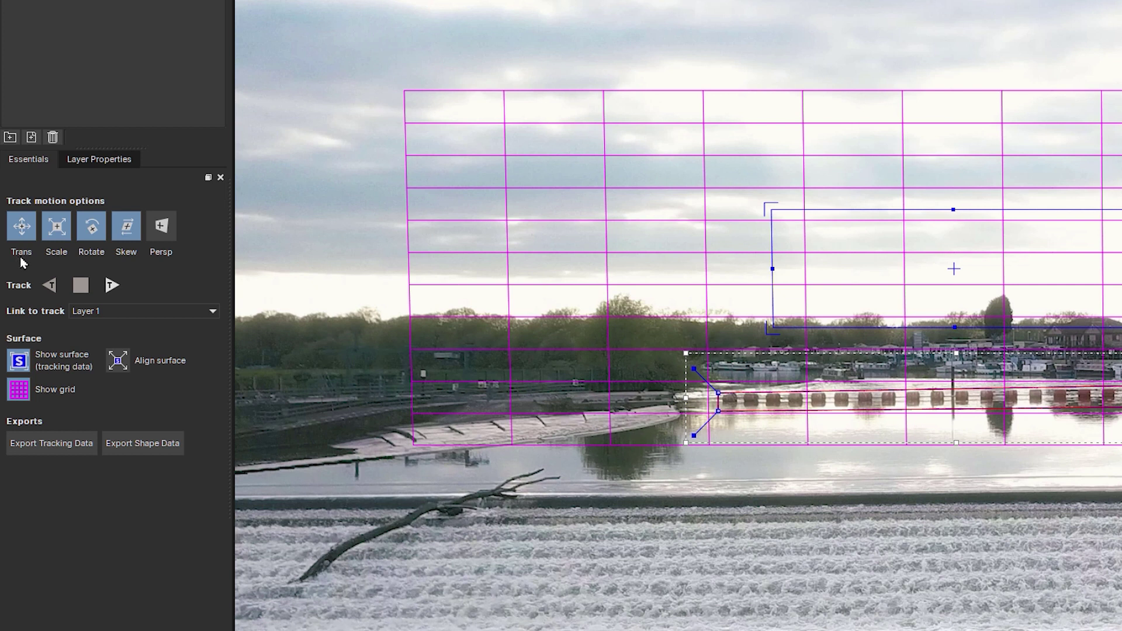
pyautogui.click(92, 232)
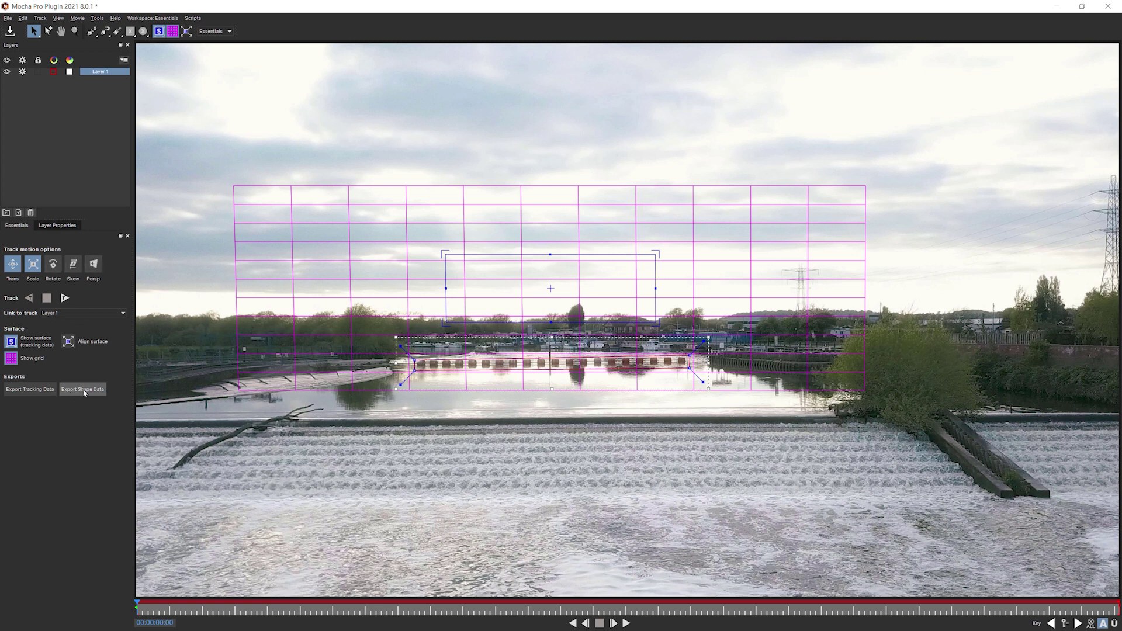
pyautogui.click(66, 298)
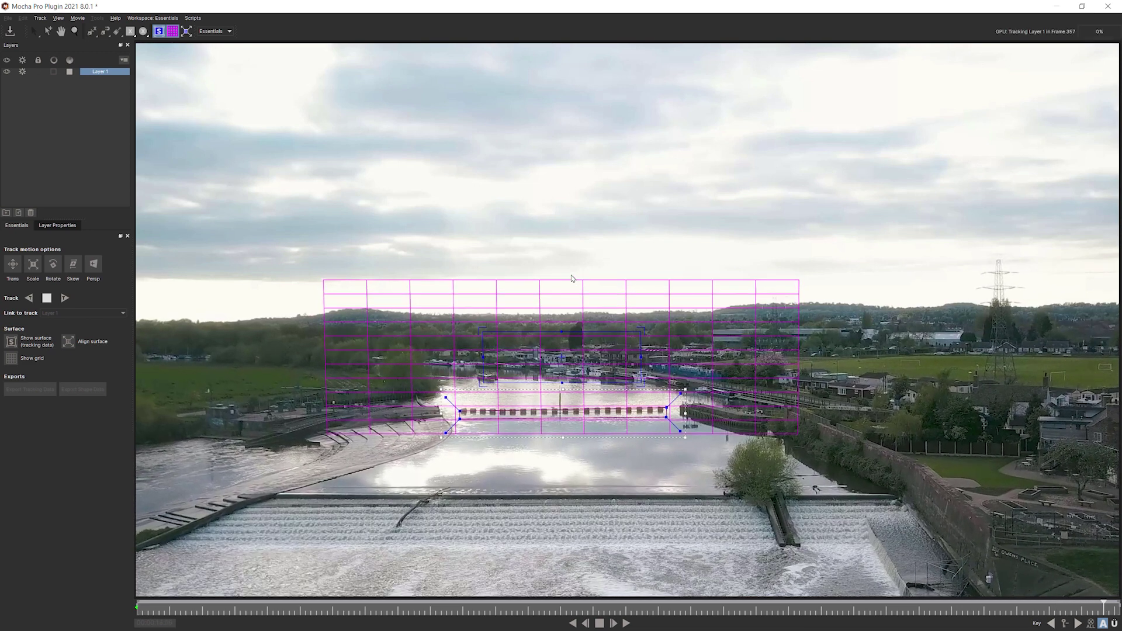
pyautogui.click(579, 623)
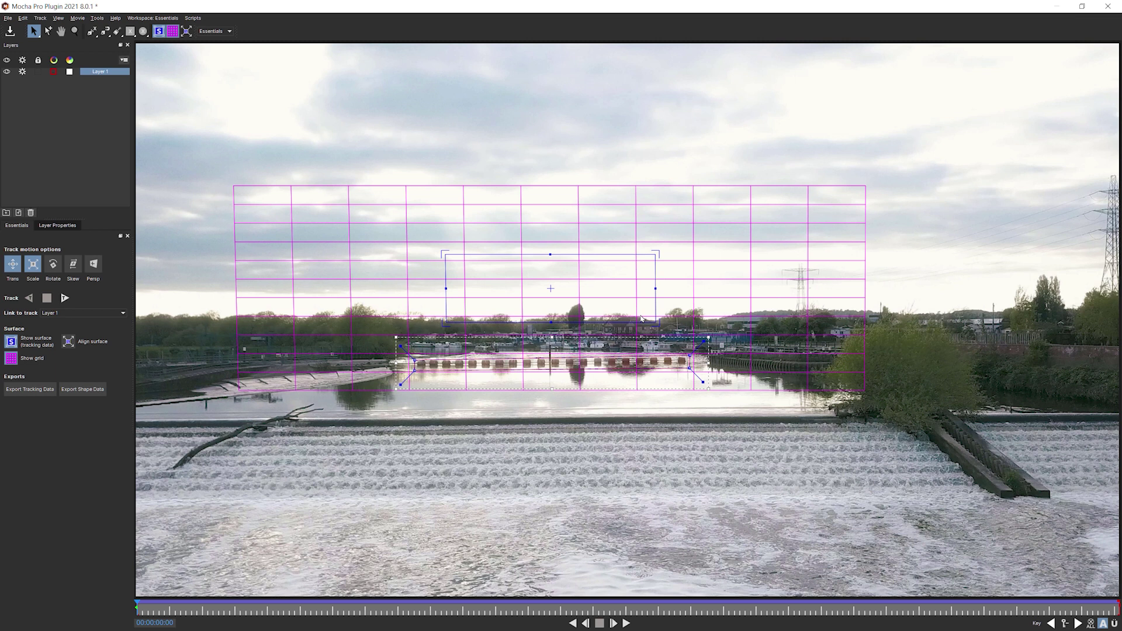
# Hide the planar grid and set Layer 1's insert clip to Logo.
pyautogui.click(169, 34)
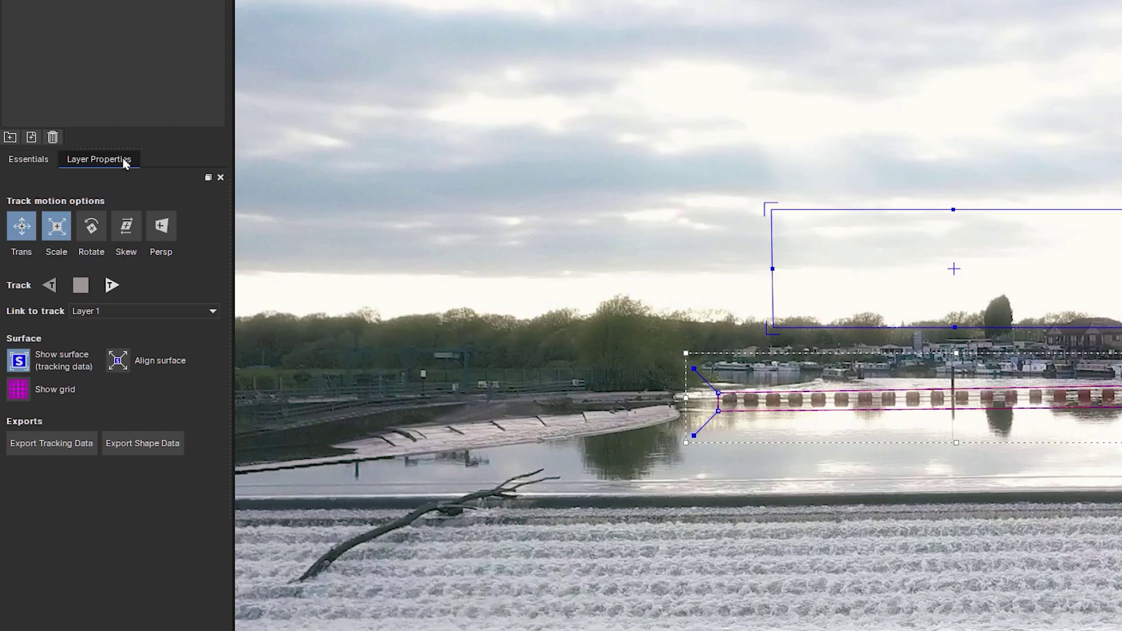
pyautogui.click(72, 226)
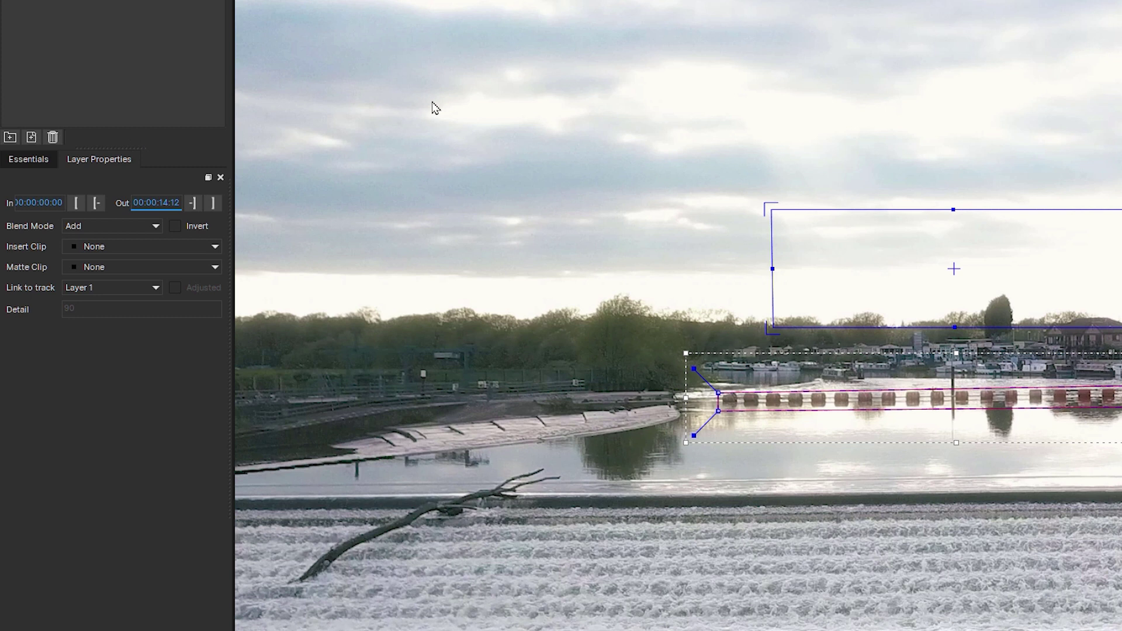
pyautogui.click(40, 159)
pyautogui.click(95, 159)
pyautogui.click(40, 162)
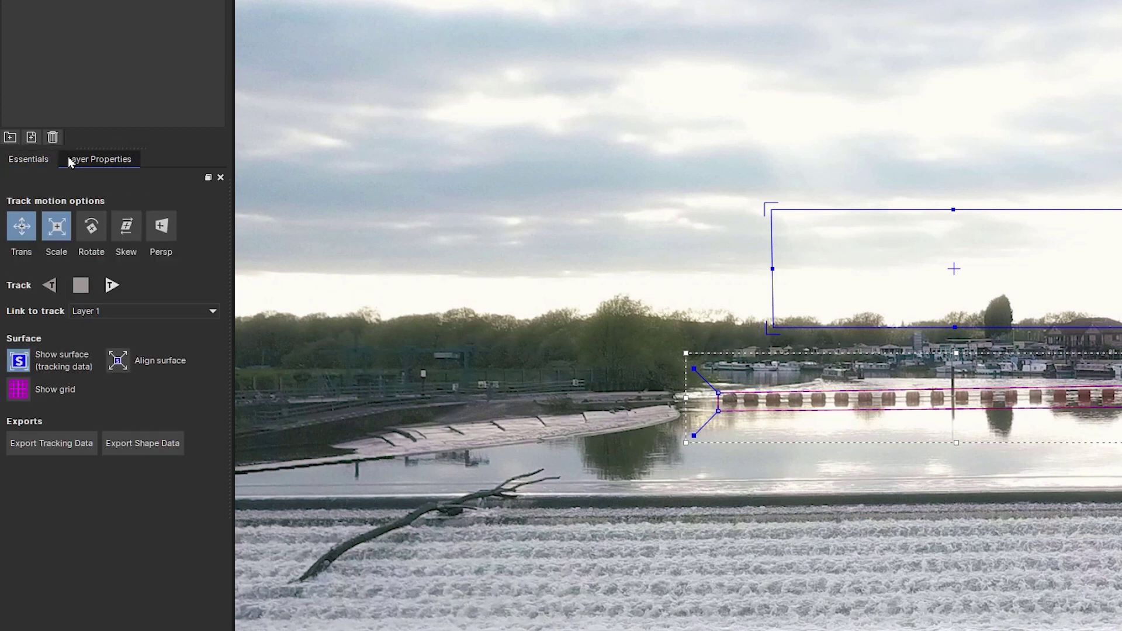
pyautogui.click(82, 162)
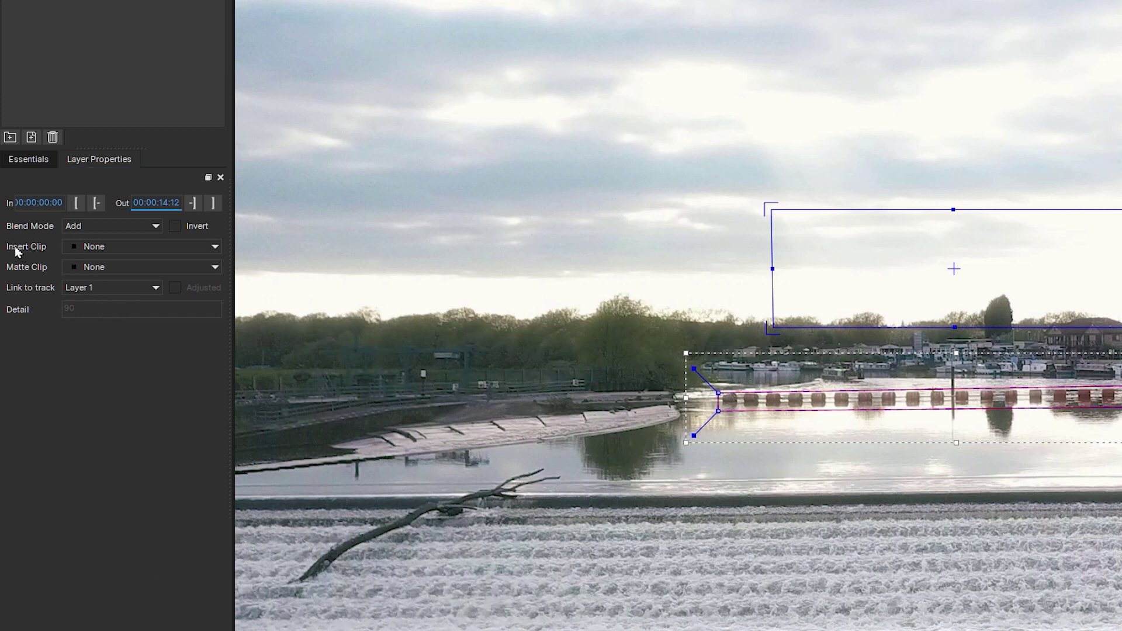
pyautogui.click(168, 250)
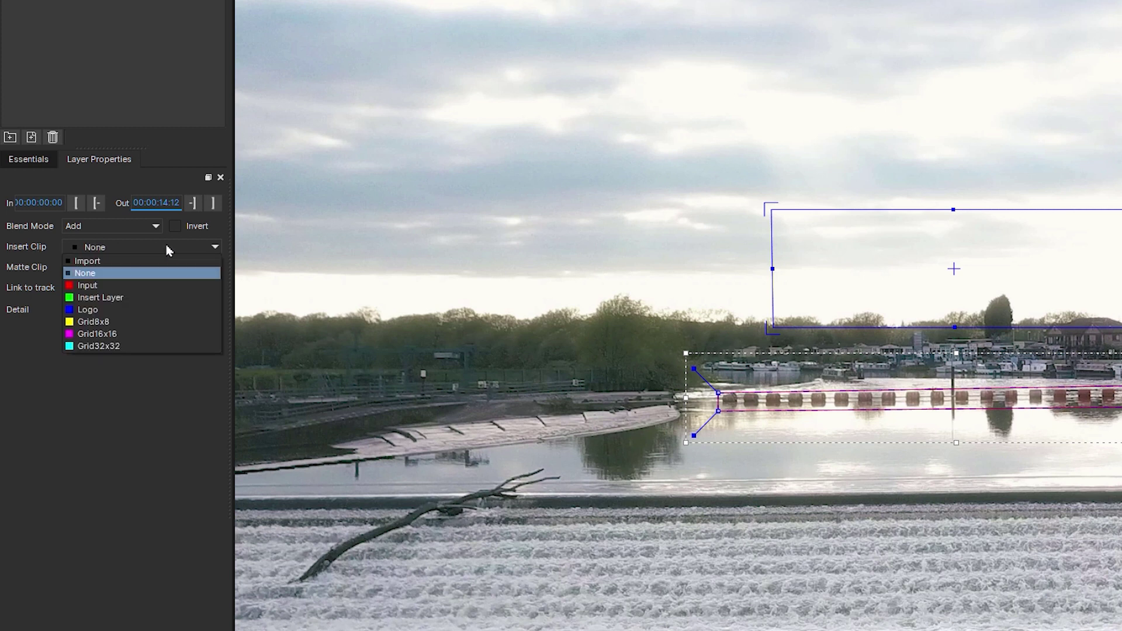
pyautogui.click(162, 312)
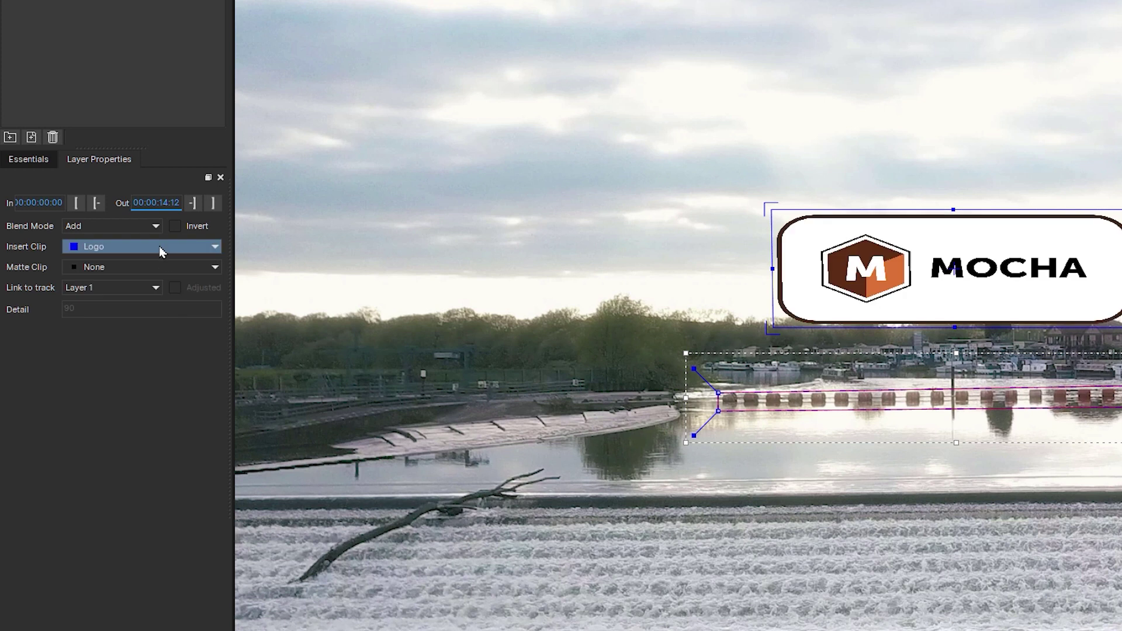
# Try the Grid8x8 insert clip on Layer 1 and switch back to Logo.
pyautogui.click(159, 247)
pyautogui.click(153, 322)
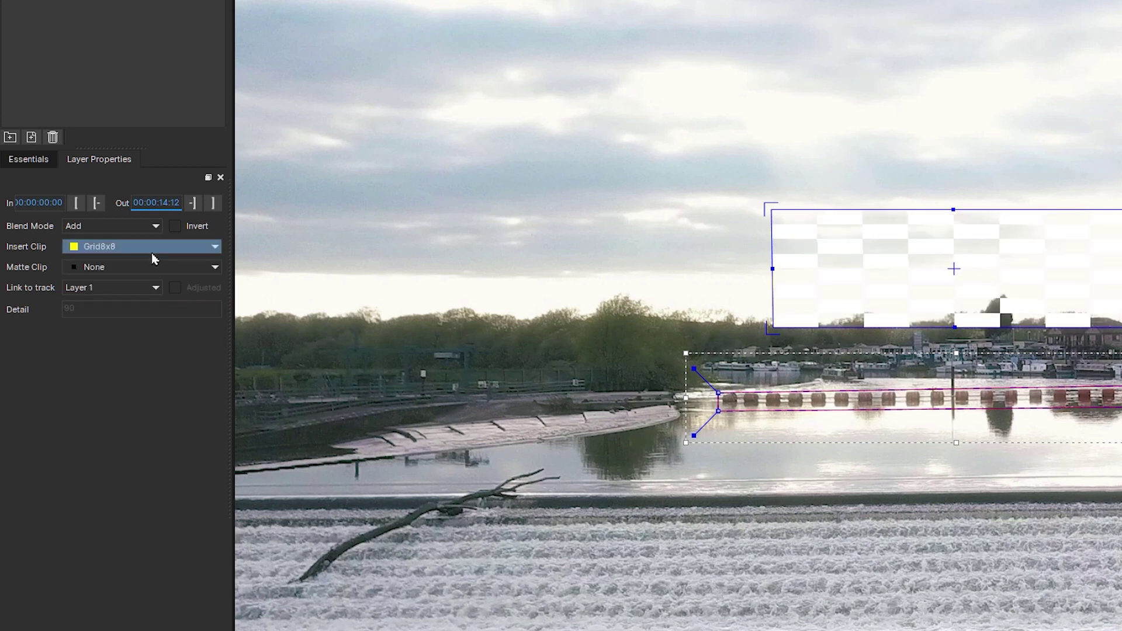
pyautogui.click(152, 249)
pyautogui.click(142, 311)
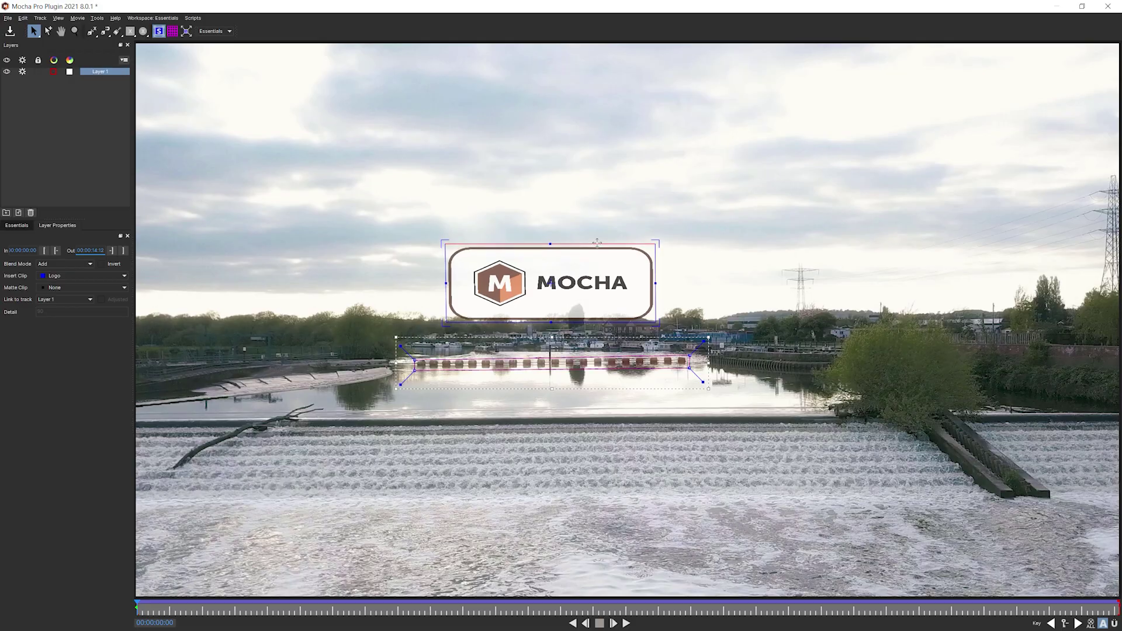
# Stretch the logo surface taller by raising its upper edge, and check the insert in playback with the planar surface hidden.
pyautogui.moveTo(598, 233); pyautogui.dragTo(582, 225)
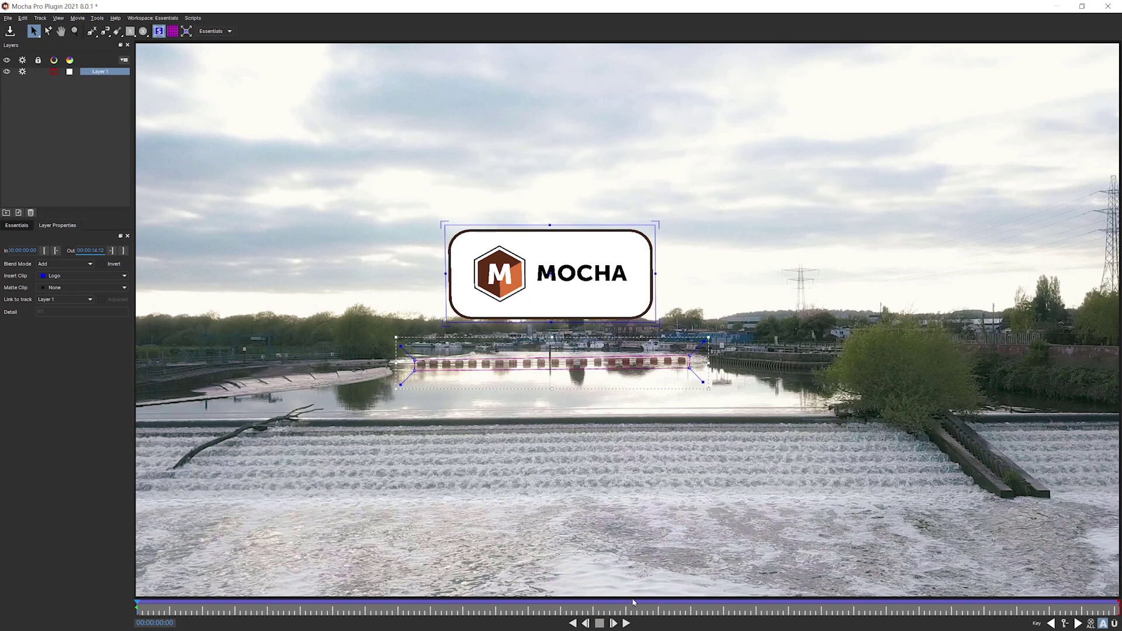
pyautogui.click(626, 623)
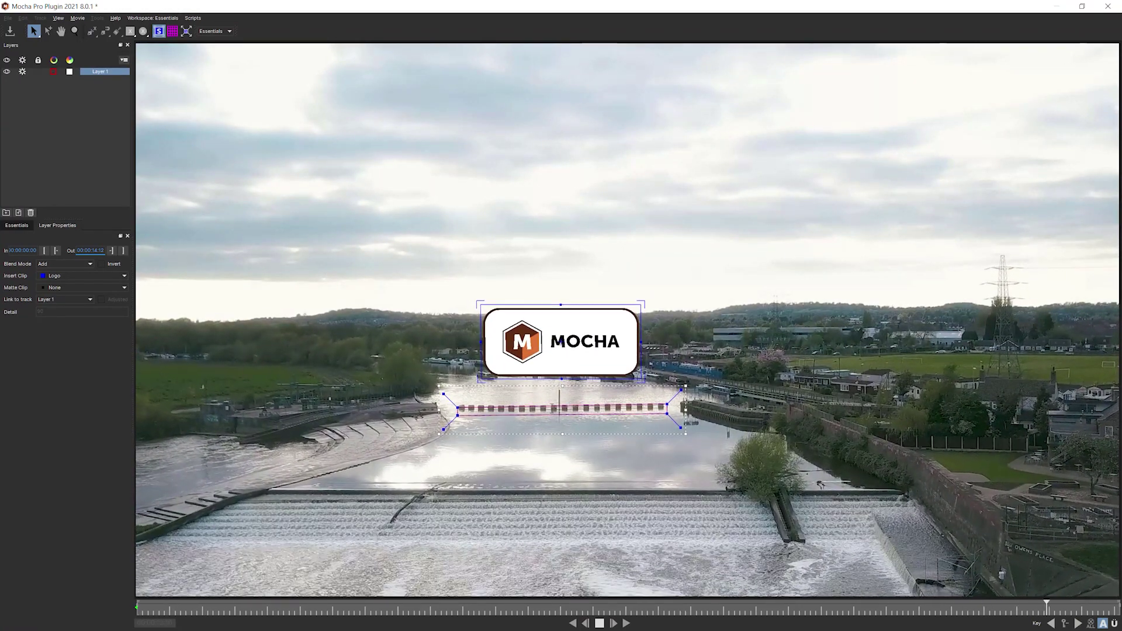
pyautogui.click(160, 30)
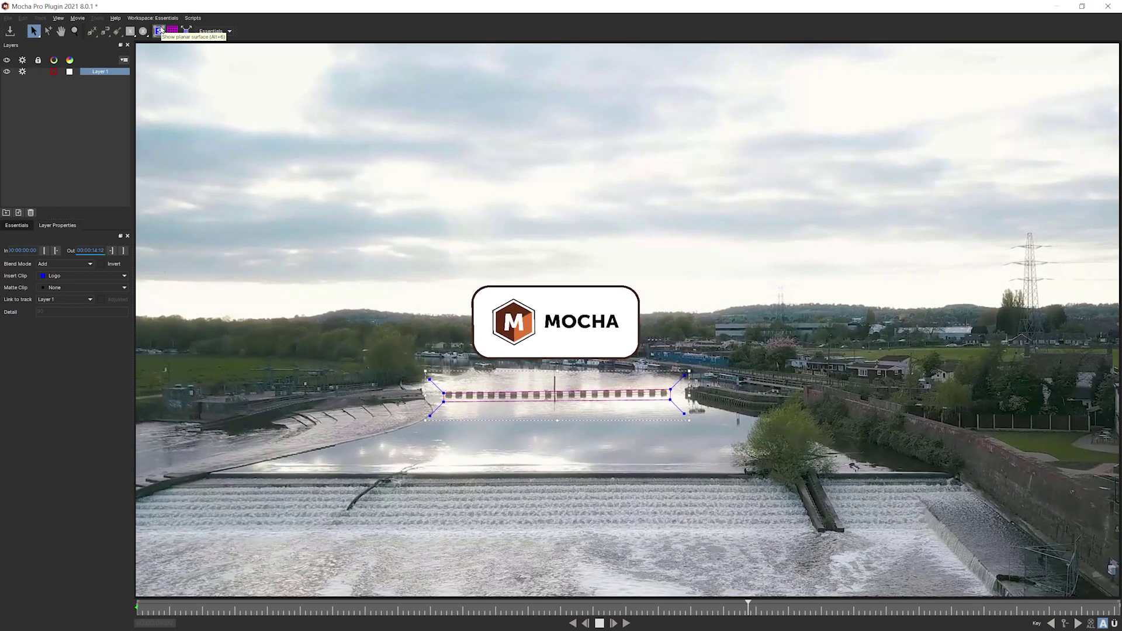
pyautogui.press('space')
pyautogui.click(16, 225)
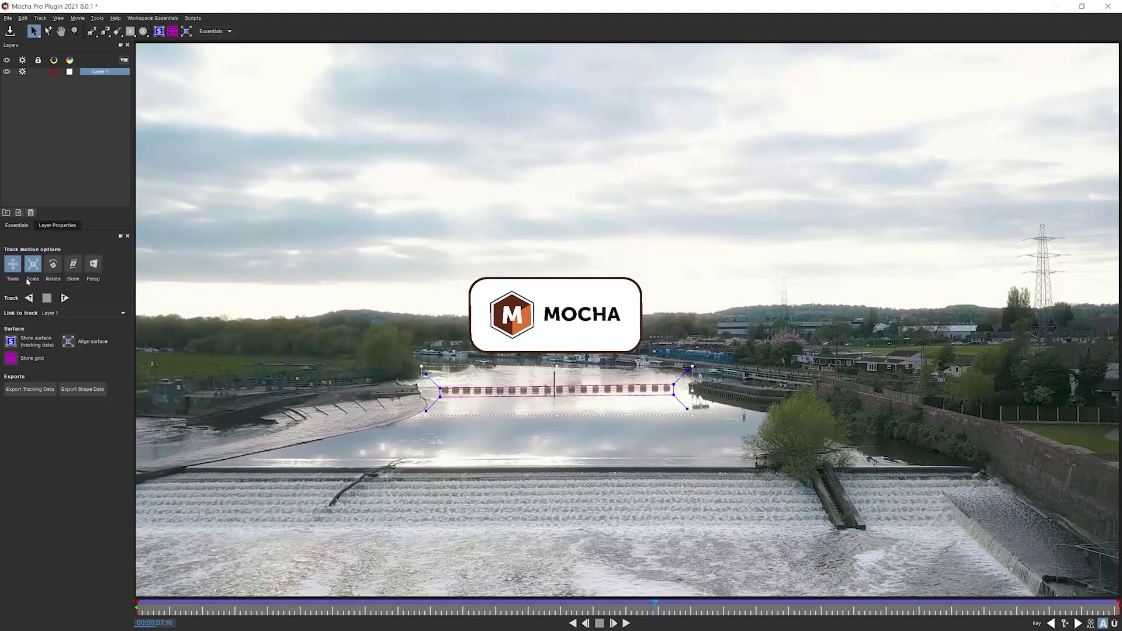
pyautogui.click(73, 228)
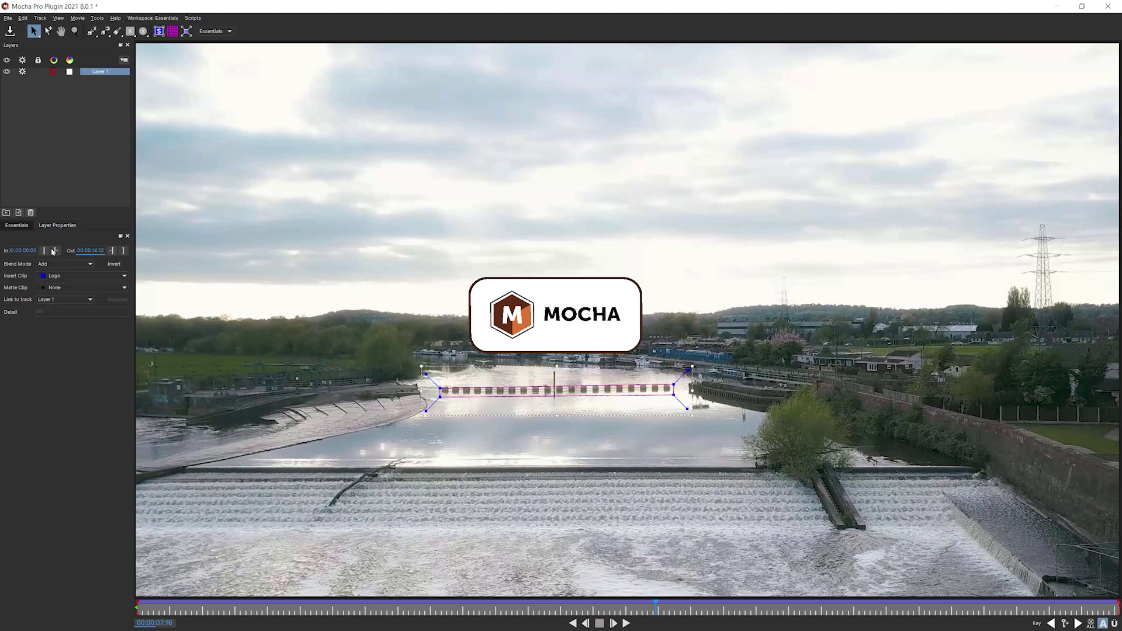
pyautogui.click(16, 229)
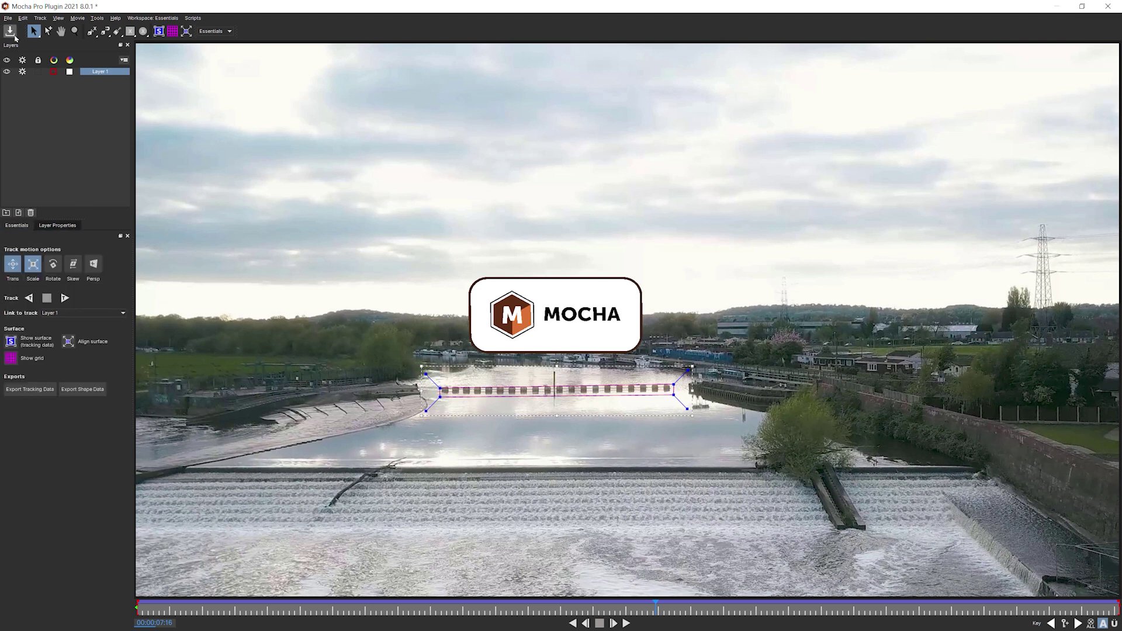
# Save the river shot's Mocha project and exit to After Effects.
pyautogui.click(8, 18)
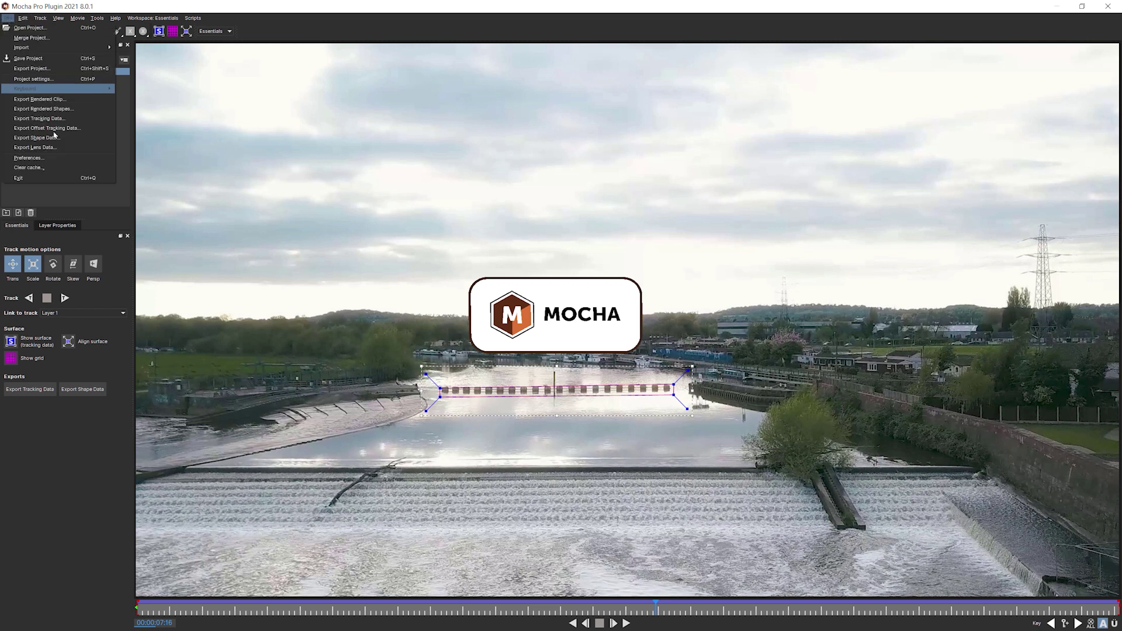
pyautogui.click(79, 178)
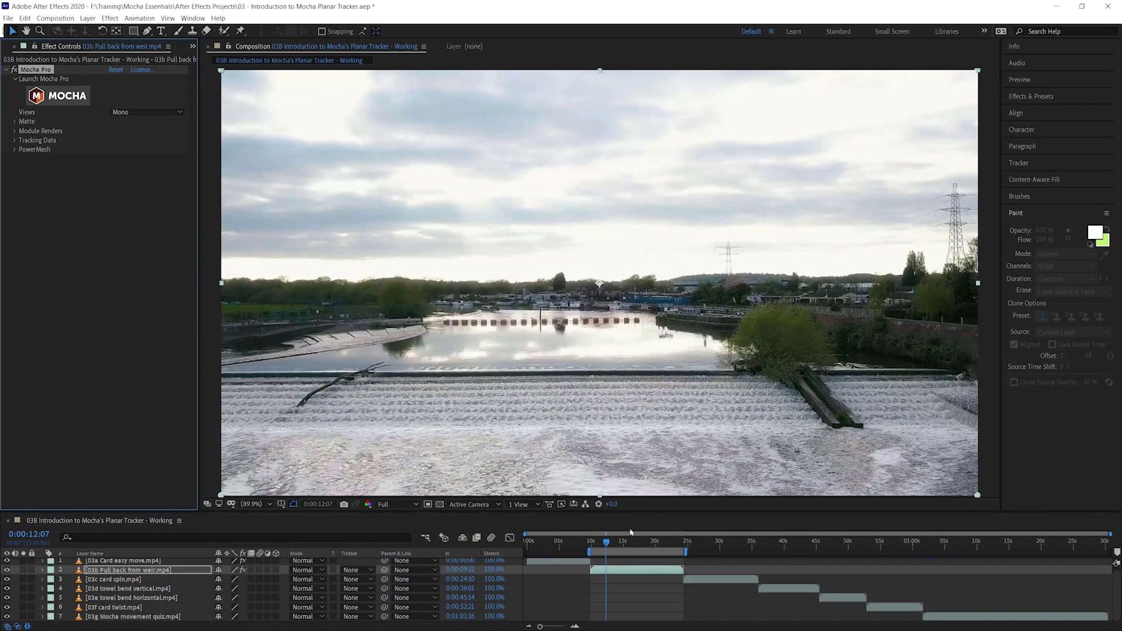
# Select the 03c card spin.mp4 layer, fit the work area to its duration and go to its last frame.
pyautogui.click(711, 546)
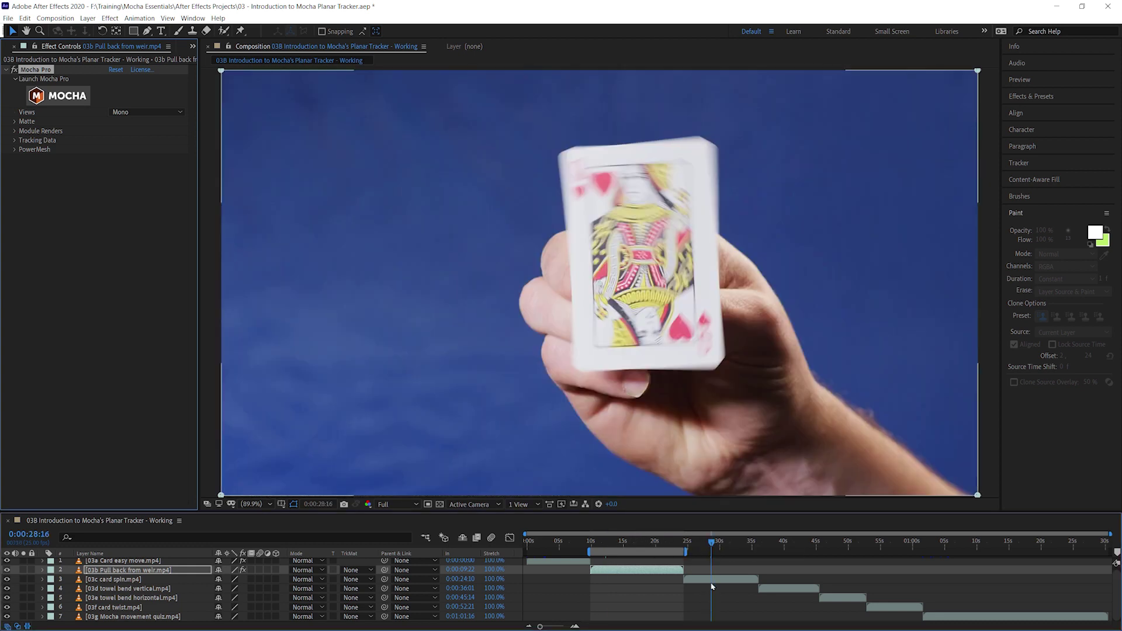
pyautogui.click(713, 581)
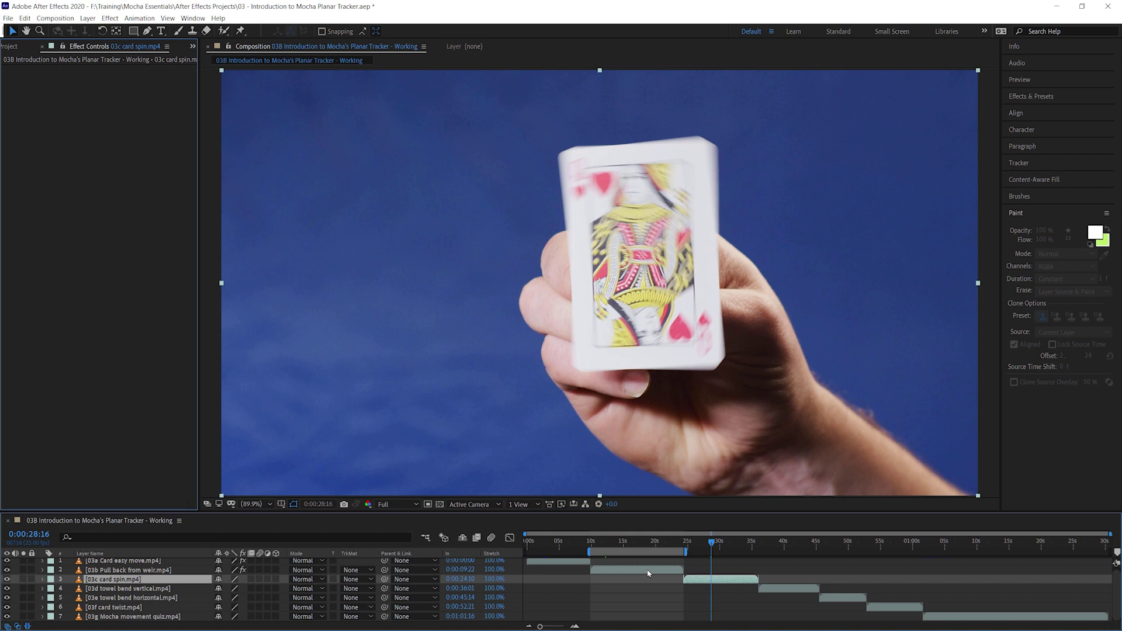
pyautogui.hotkey('ctrl', 'alt', 'b')
pyautogui.press('o')
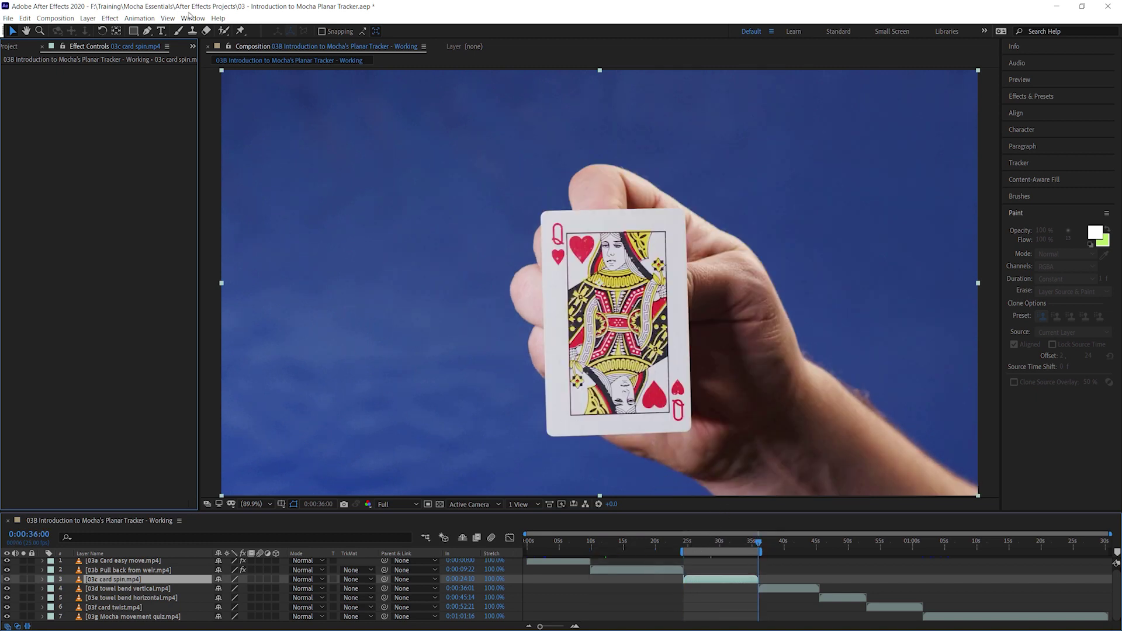
# Apply the Mocha Pro effect to the 03c card spin.mp4 layer and launch the Mocha interface.
pyautogui.click(110, 18)
pyautogui.click(123, 44)
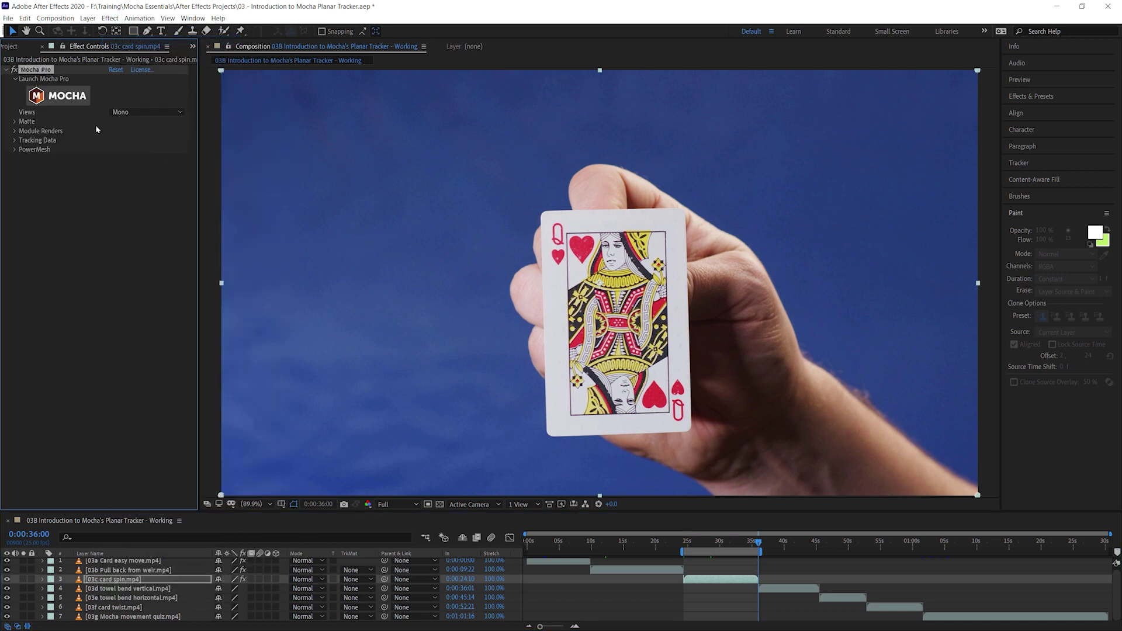
pyautogui.click(65, 97)
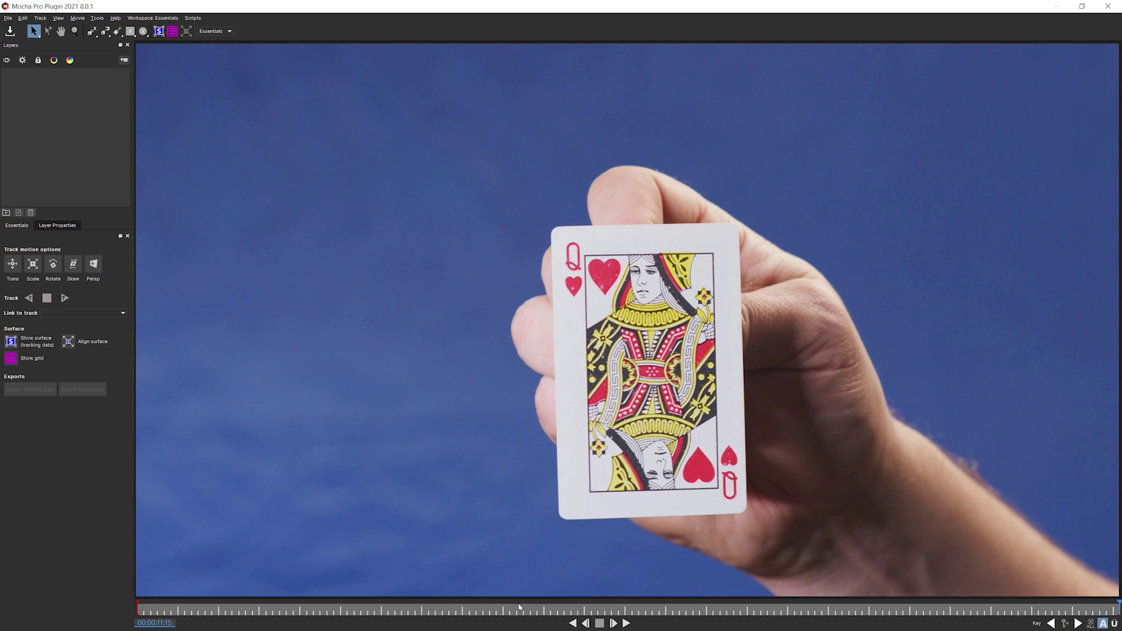
# Play and scrub through the card spin clip to examine how the card moves and rotates, ending on the last frame.
pyautogui.moveTo(598, 612); pyautogui.dragTo(137, 611)
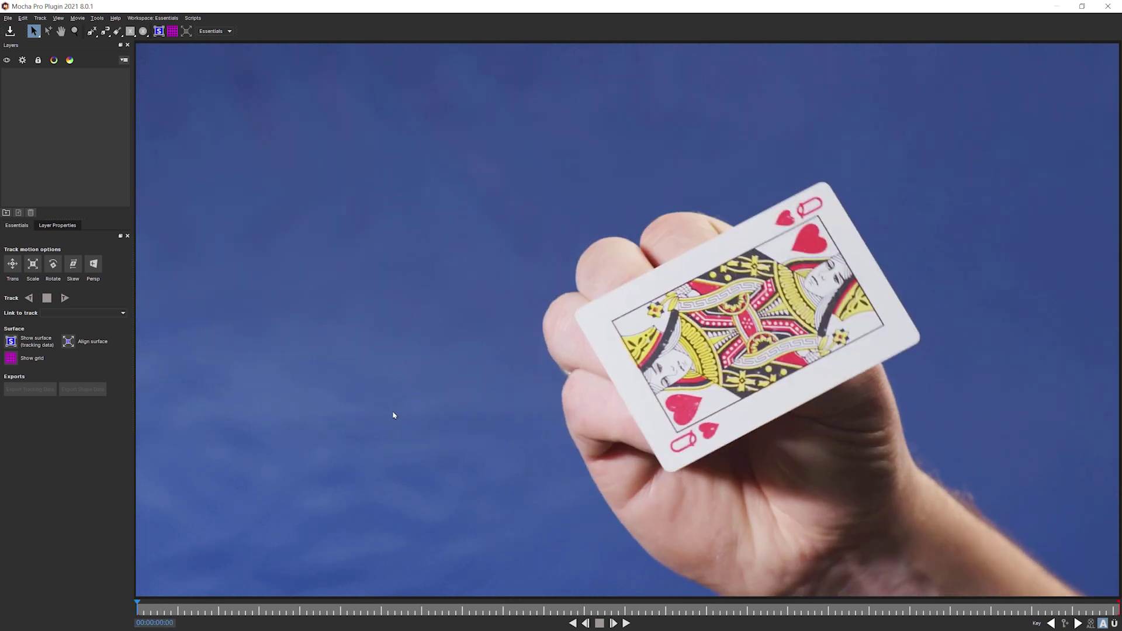
pyautogui.click(626, 623)
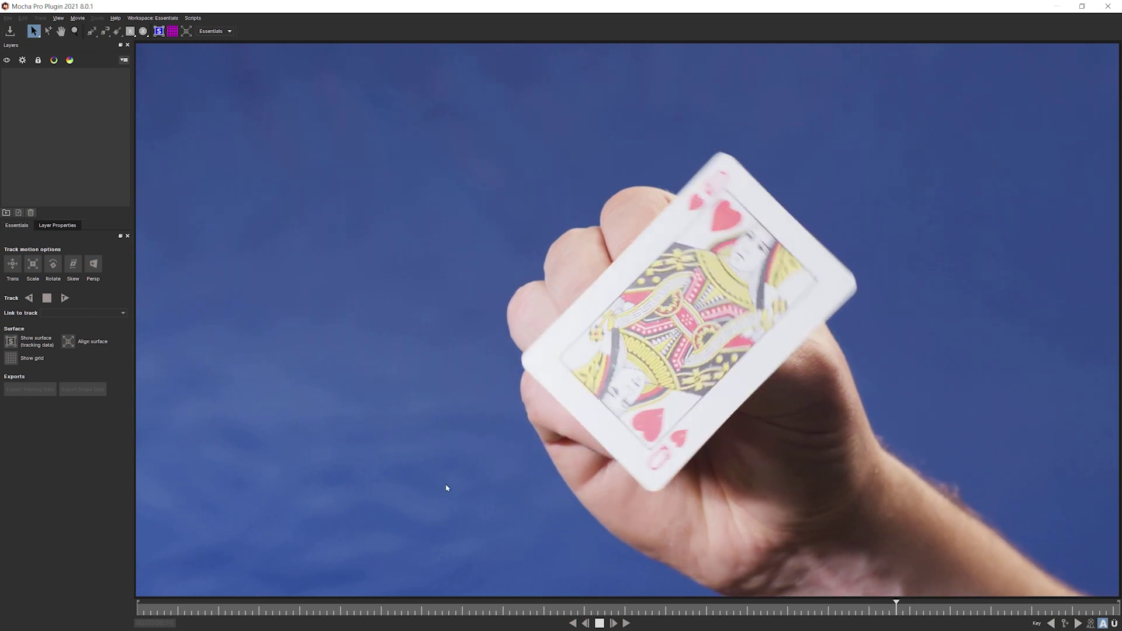
pyautogui.press('space')
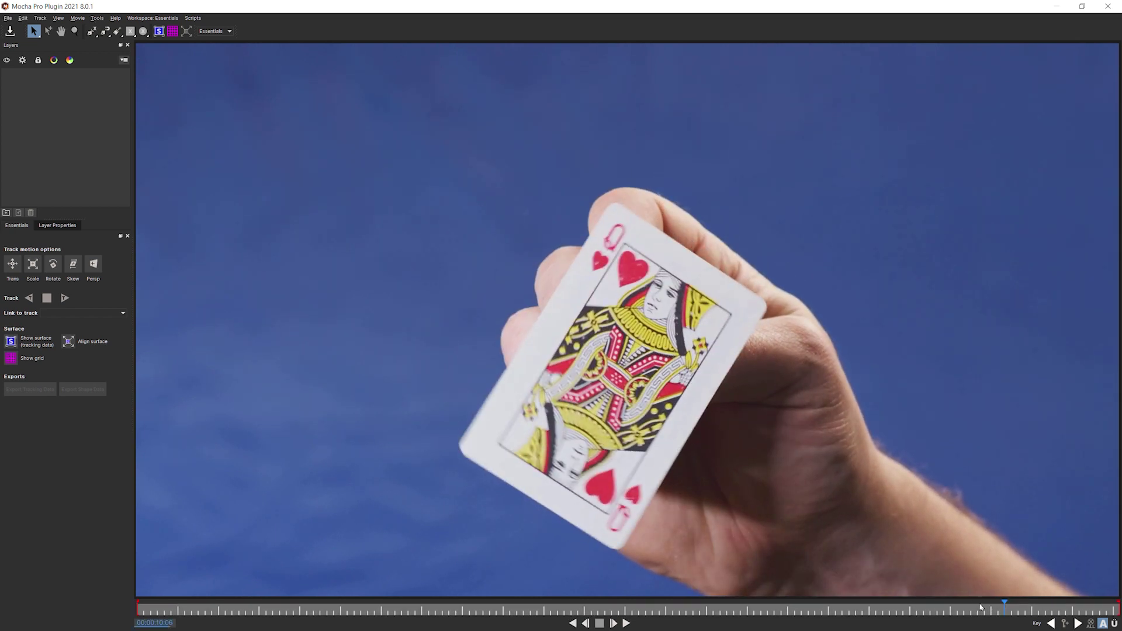
pyautogui.moveTo(981, 608); pyautogui.dragTo(798, 618)
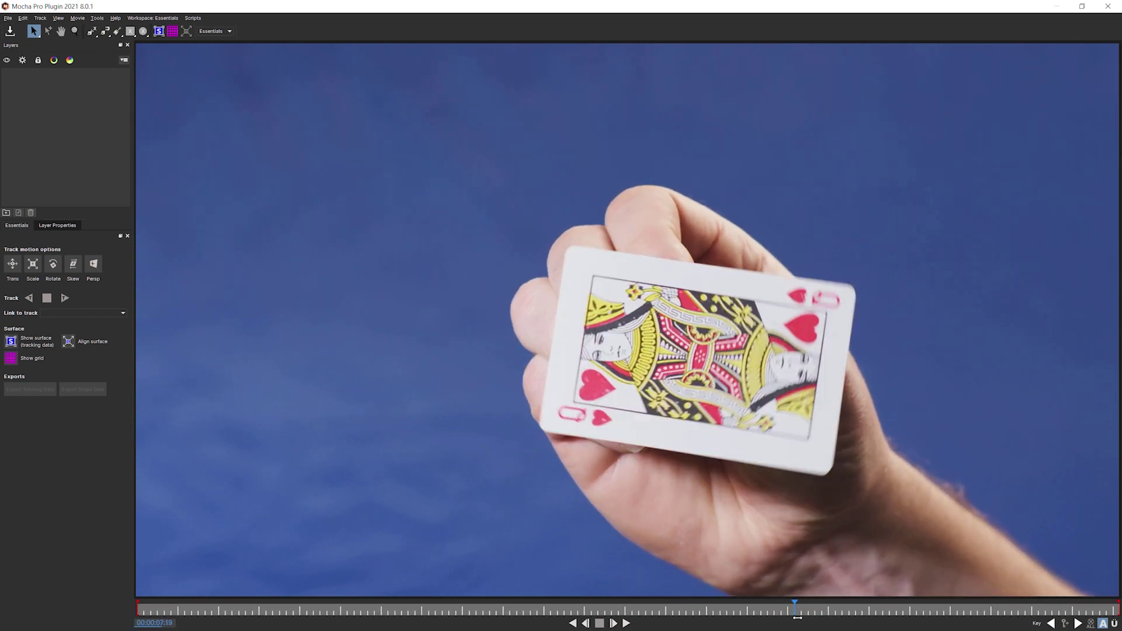
pyautogui.click(573, 623)
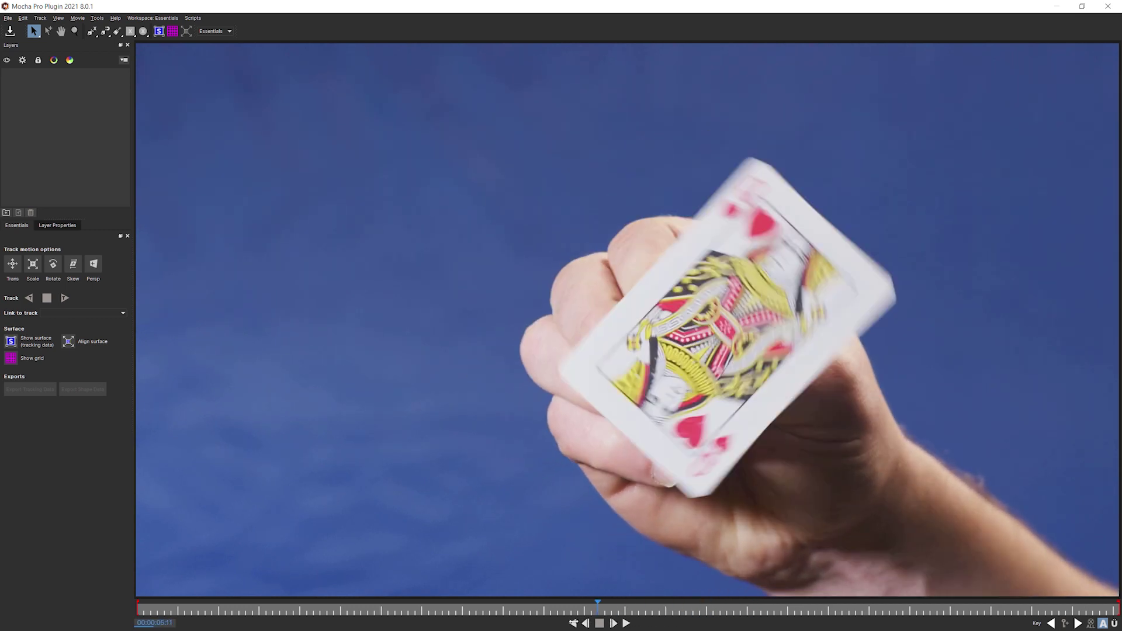
pyautogui.click(609, 624)
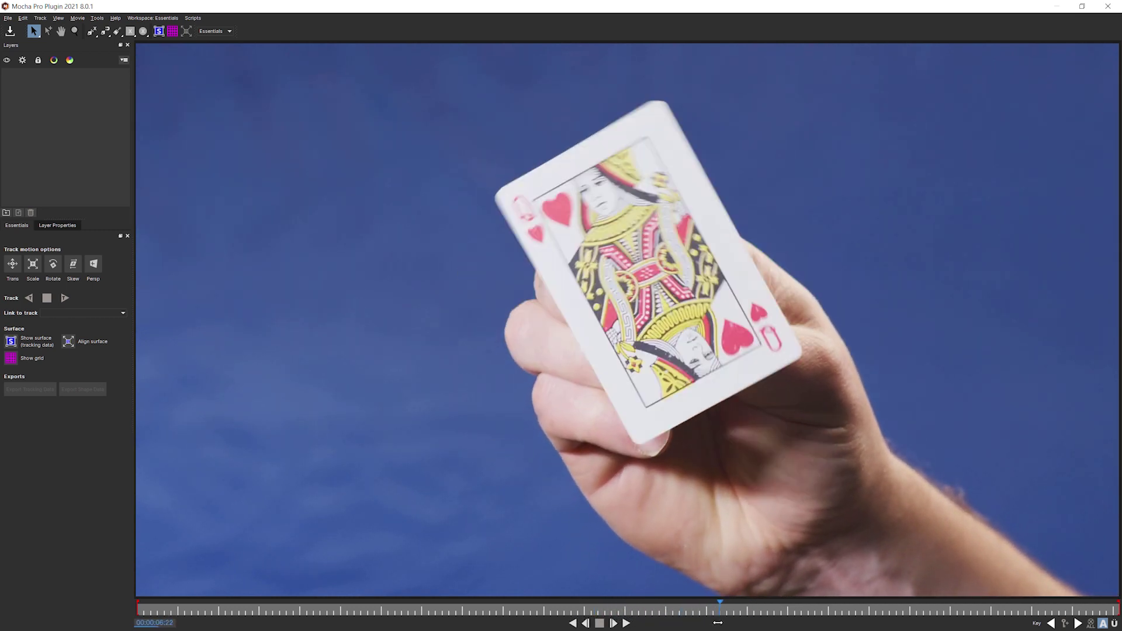
pyautogui.moveTo(718, 623); pyautogui.dragTo(404, 610)
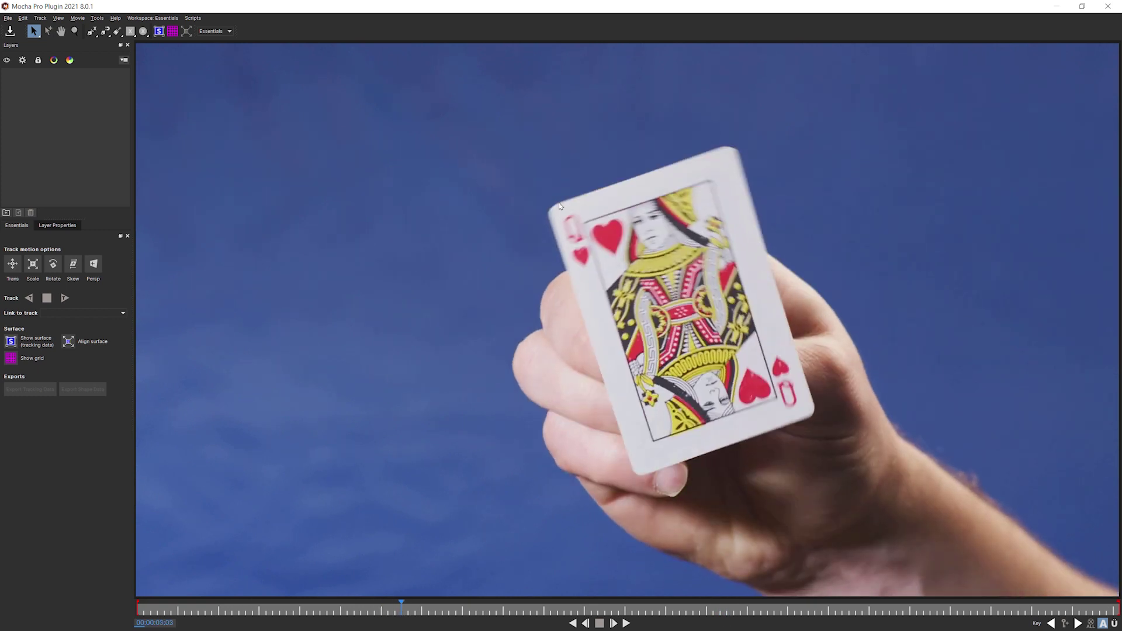
pyautogui.moveTo(402, 614); pyautogui.dragTo(1112, 583)
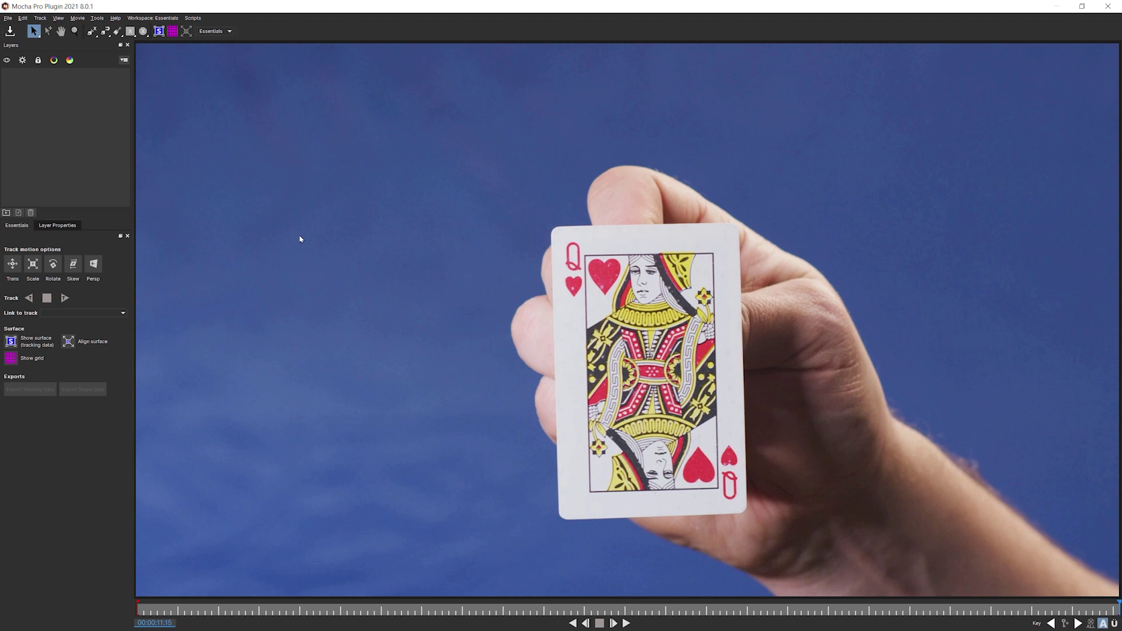
# Draw a rectangular spline around the queen of hearts card, with its corners just outside the card's edges, and show the planar surface.
pyautogui.click(131, 33)
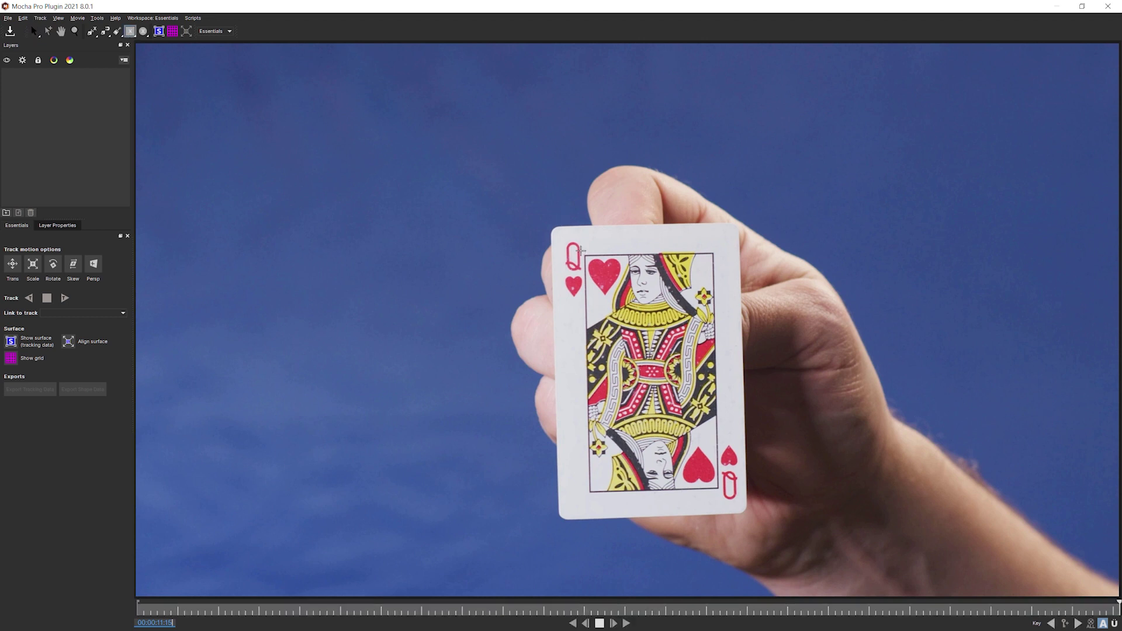
pyautogui.moveTo(583, 251); pyautogui.dragTo(722, 496)
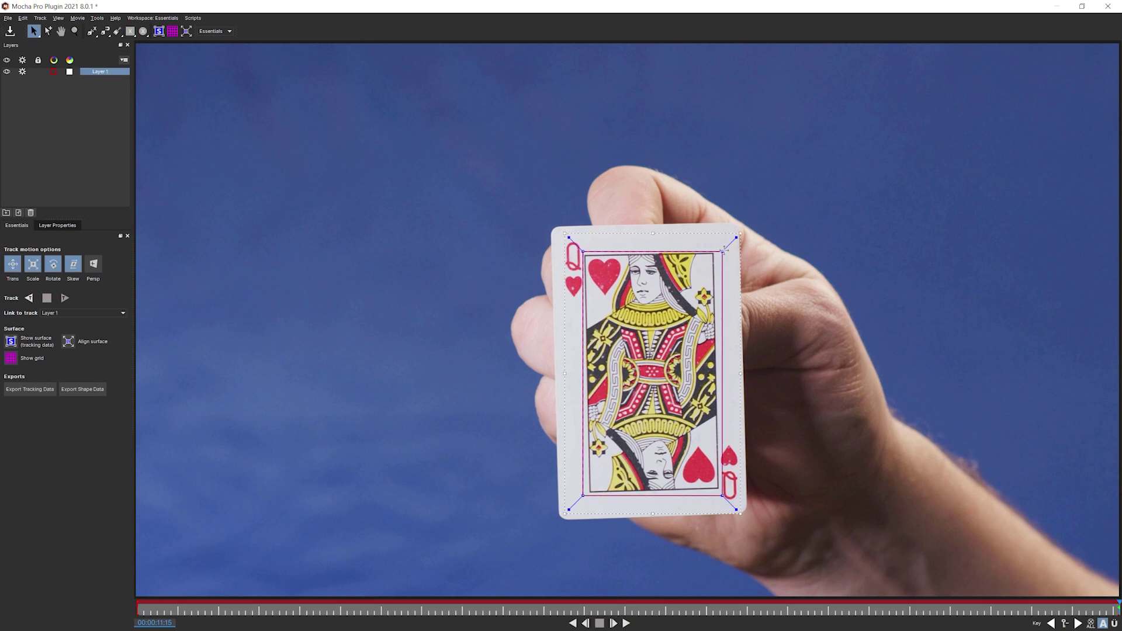
pyautogui.moveTo(724, 250); pyautogui.dragTo(743, 217)
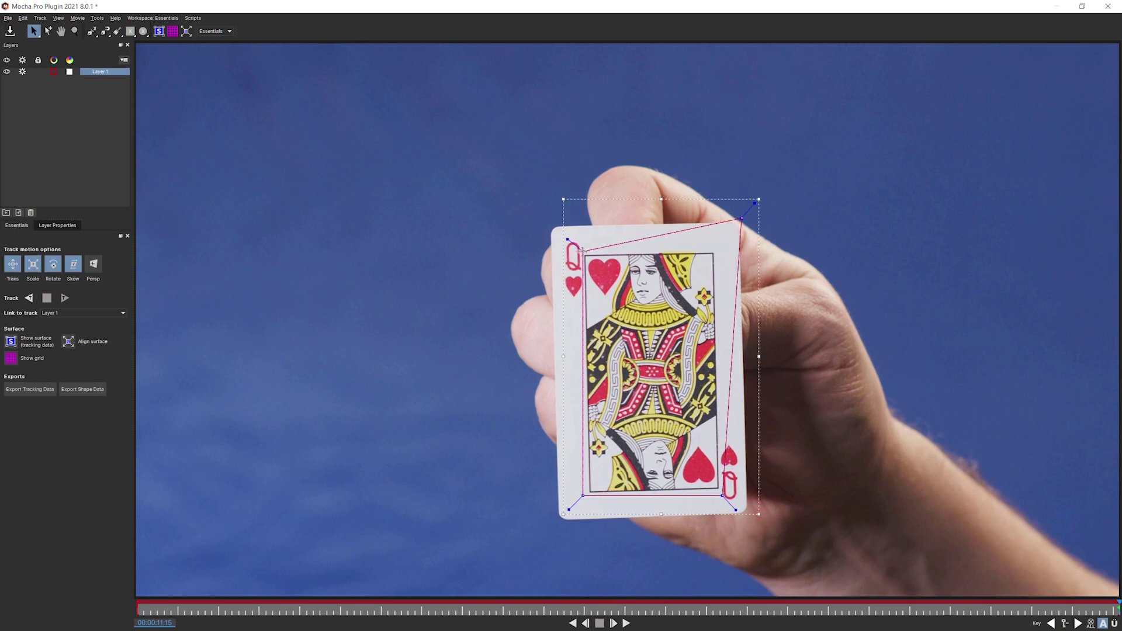
pyautogui.moveTo(583, 250); pyautogui.dragTo(547, 225)
pyautogui.moveTo(584, 496); pyautogui.dragTo(556, 520)
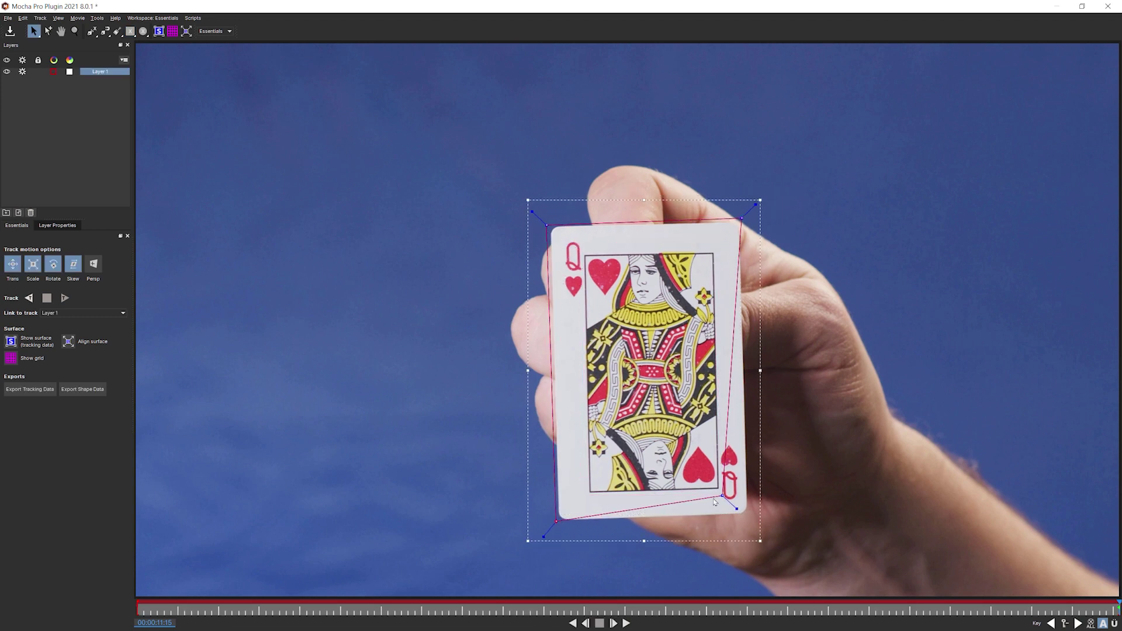
pyautogui.moveTo(714, 500); pyautogui.dragTo(754, 518)
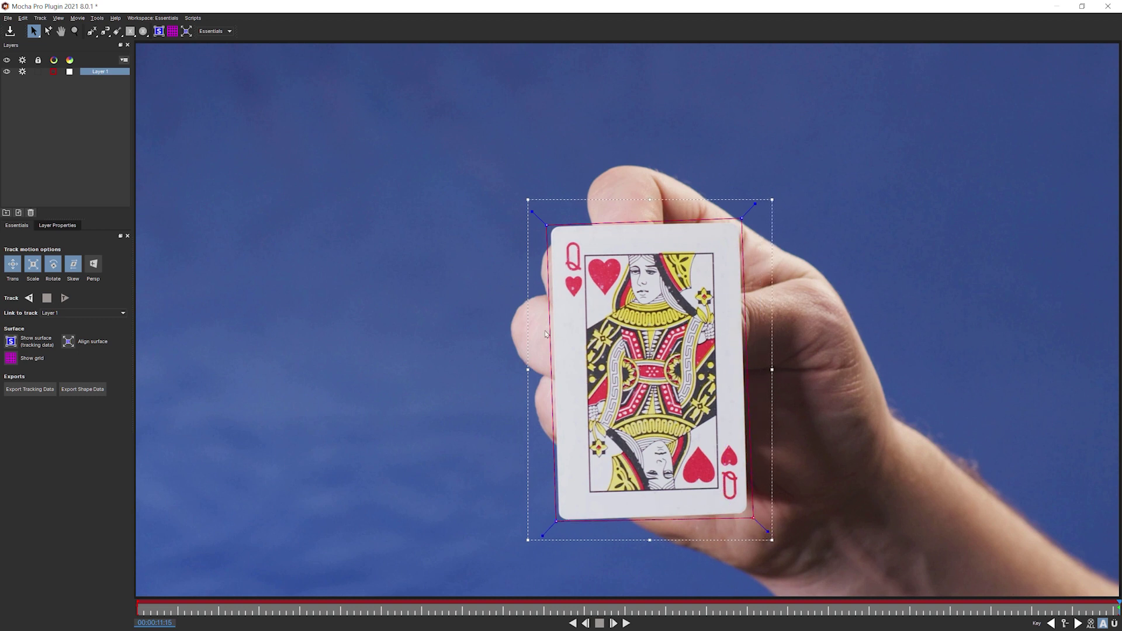
pyautogui.click(159, 31)
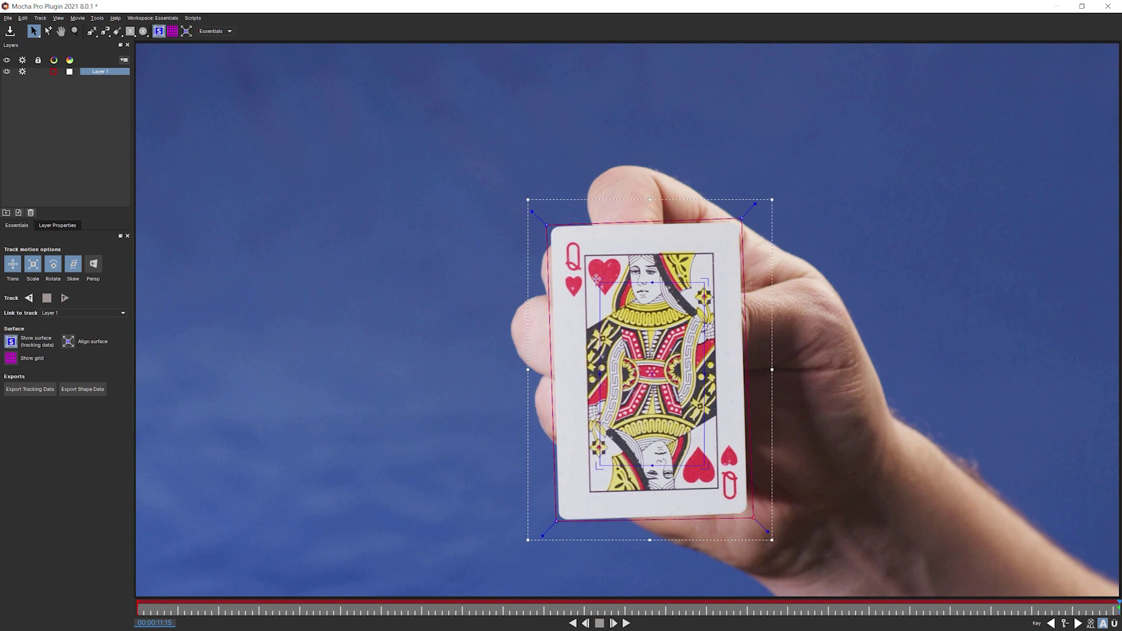
# Align the four surface corners with the printed inner border of the queen of hearts card and show the grid.
pyautogui.moveTo(579, 257); pyautogui.dragTo(580, 256)
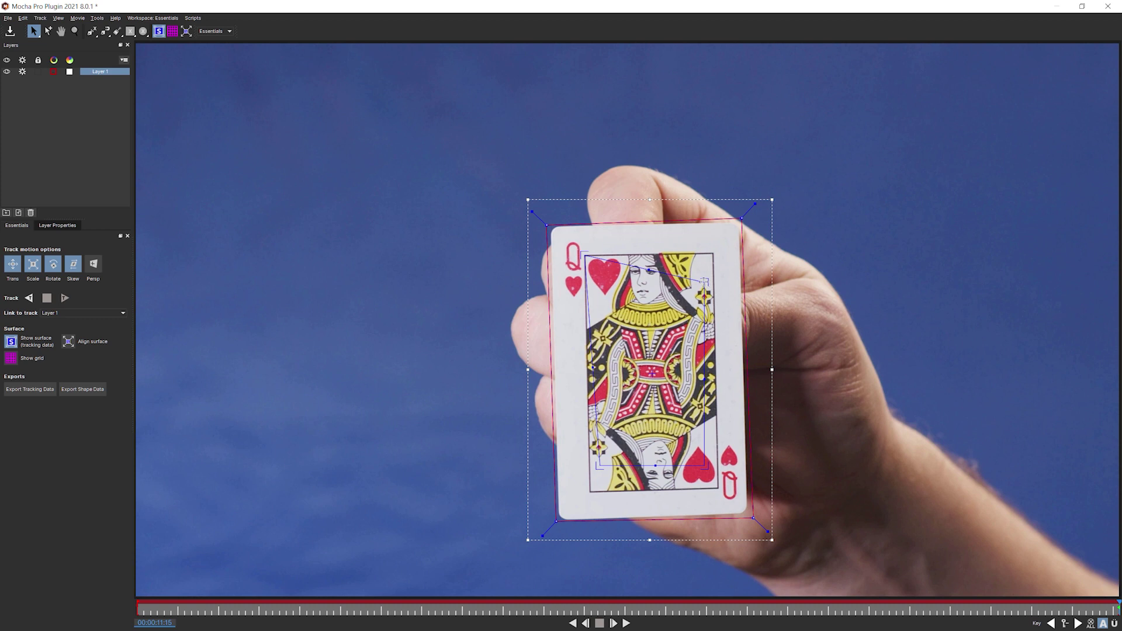
pyautogui.moveTo(705, 281); pyautogui.dragTo(714, 253)
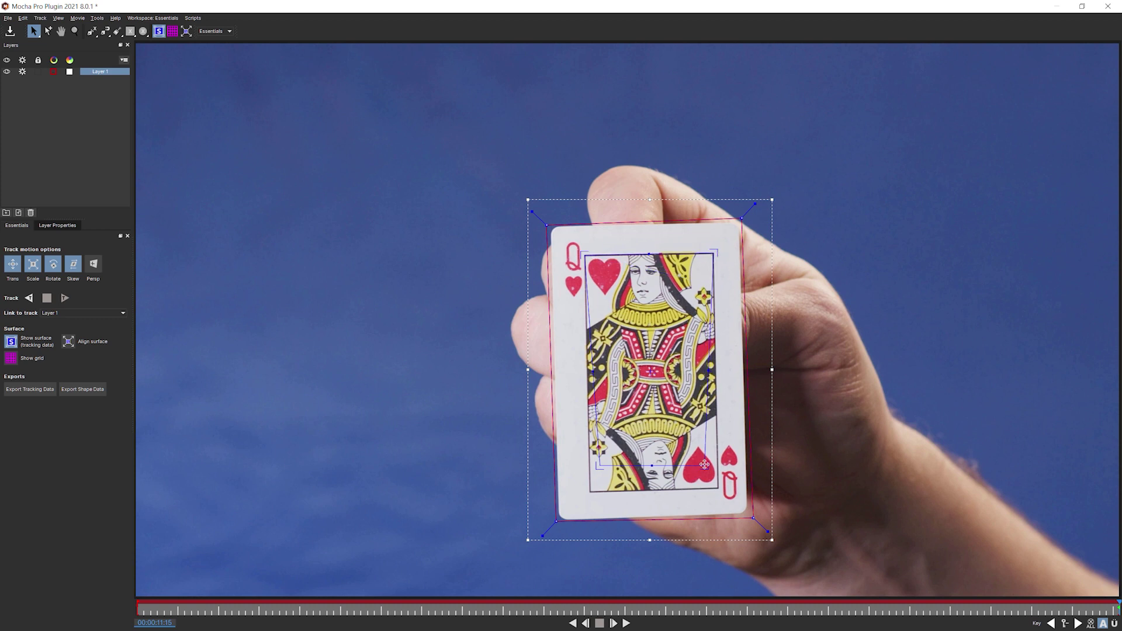
pyautogui.moveTo(708, 467); pyautogui.dragTo(717, 488)
pyautogui.moveTo(588, 471); pyautogui.dragTo(586, 491)
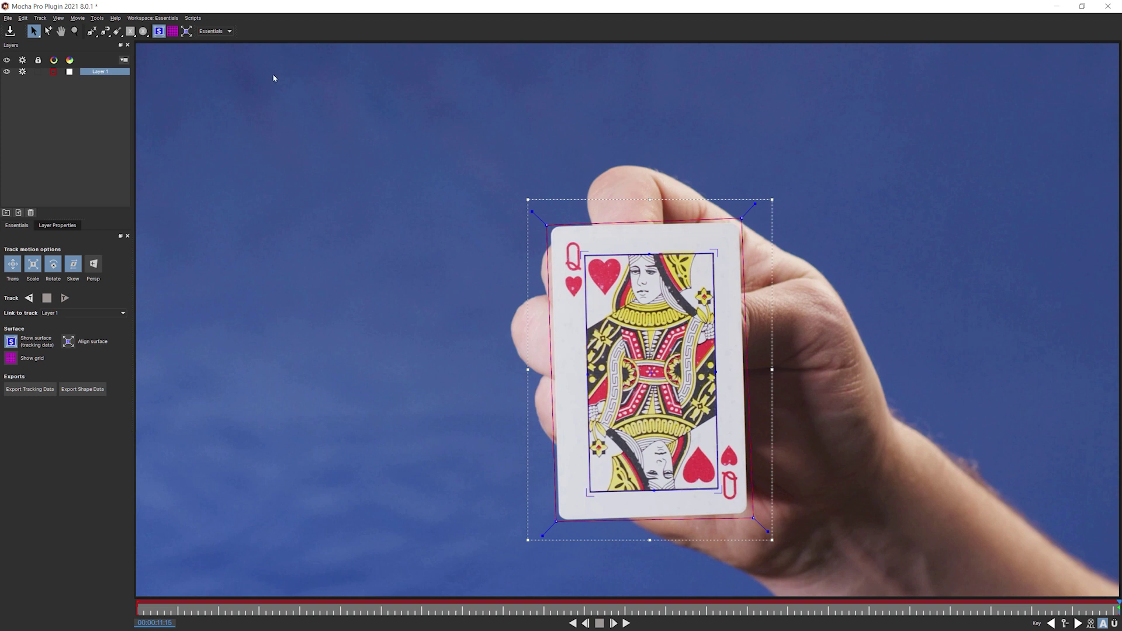
pyautogui.click(172, 31)
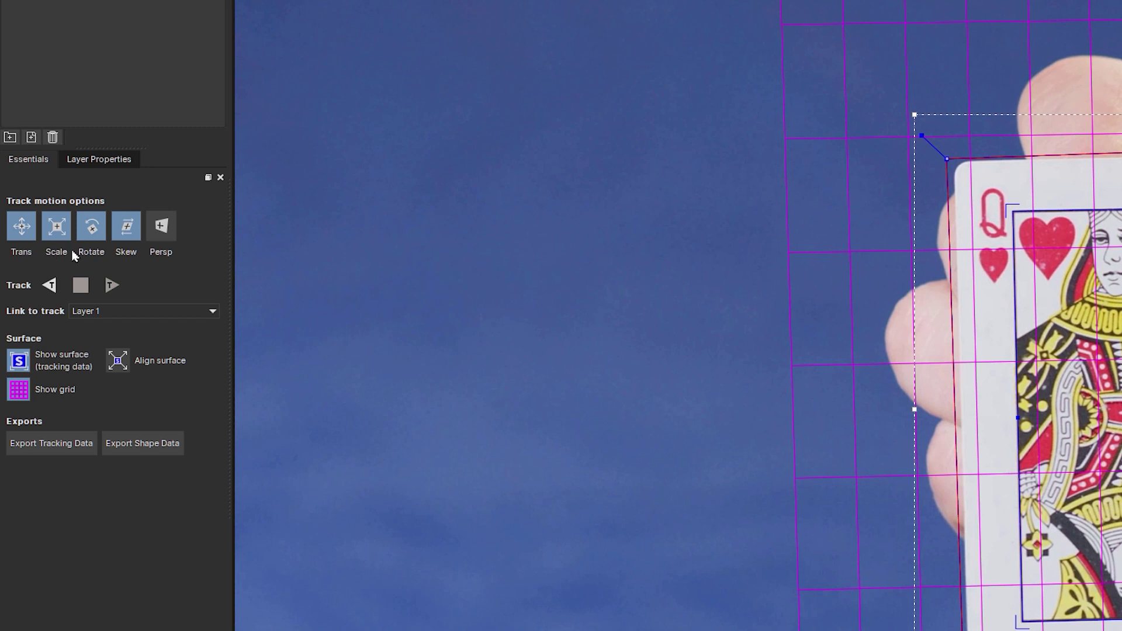
# Turn off skew and track Layer 1 backward from the last frame with translation, scale and rotation, then stop the track.
pyautogui.click(125, 238)
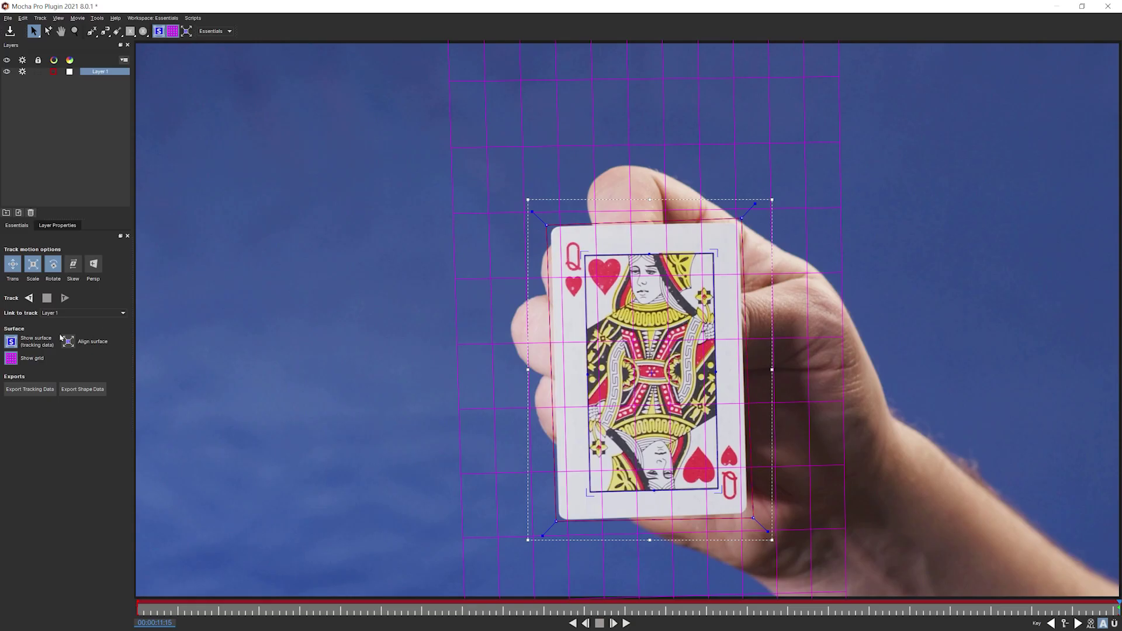
pyautogui.click(28, 298)
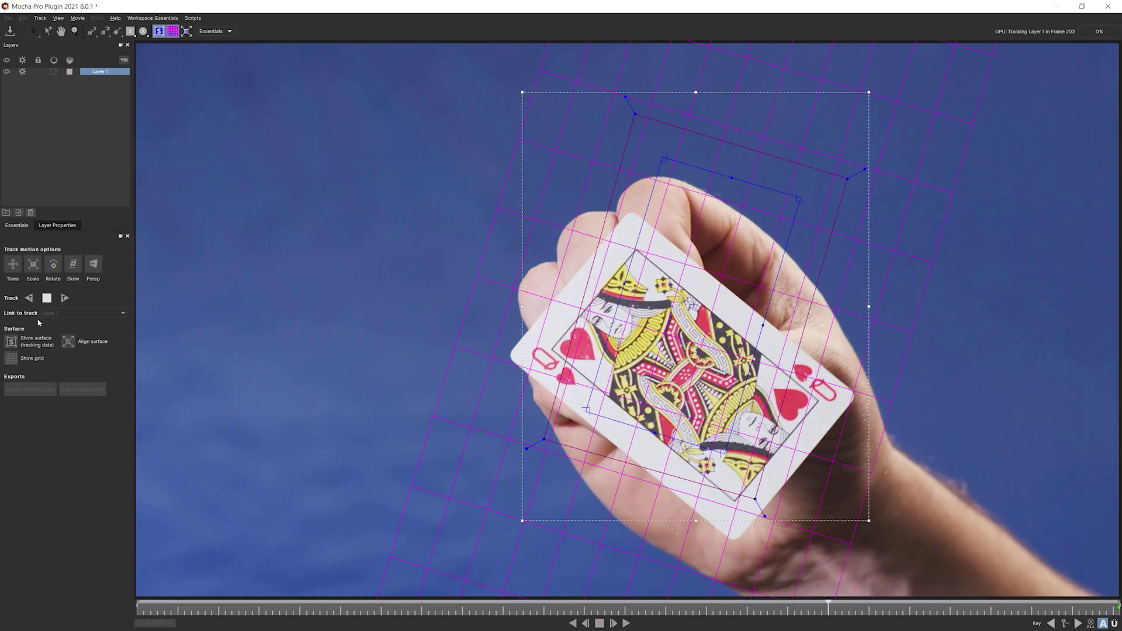
pyautogui.click(52, 298)
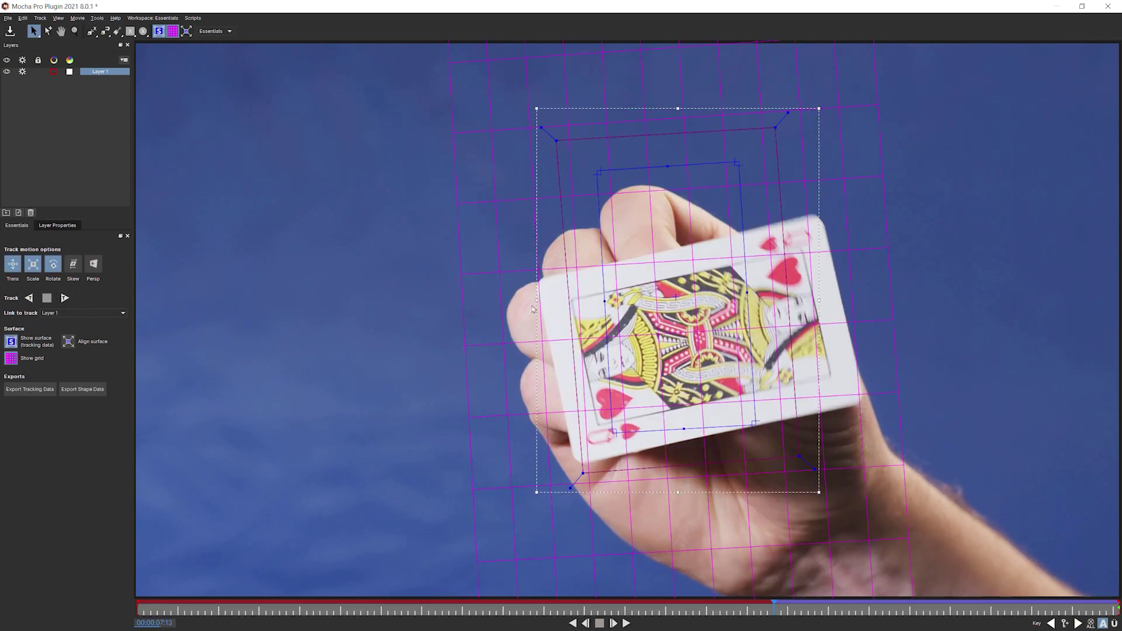
# Play and scrub back through the tracked frames from the last frame to examine how the surface and grid follow the card's rotation.
pyautogui.moveTo(774, 604); pyautogui.dragTo(1118, 589)
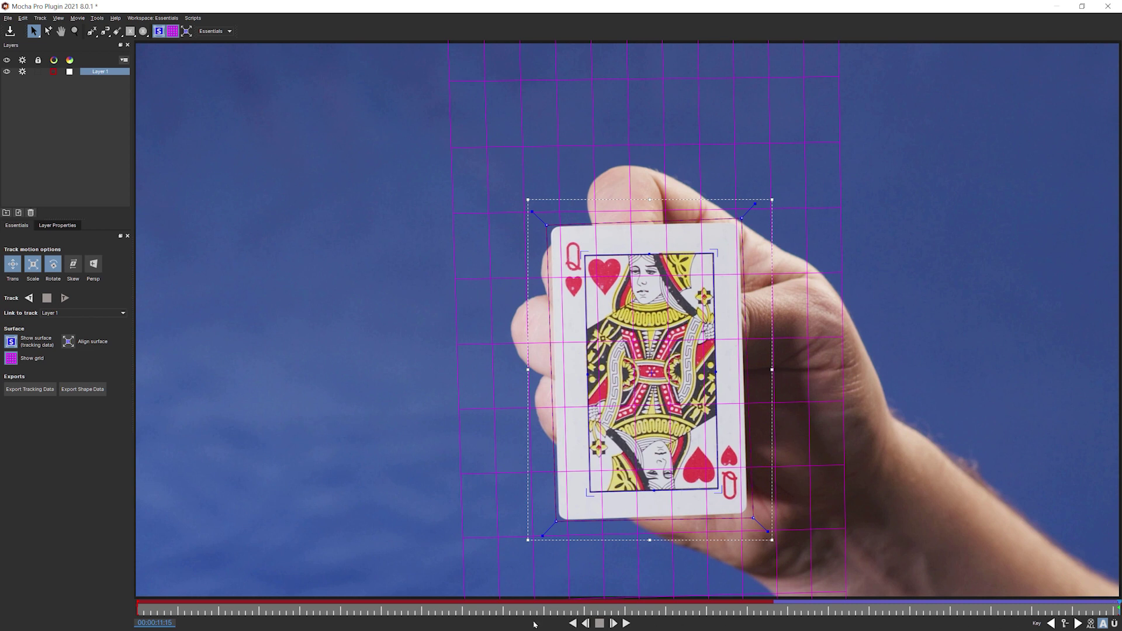
pyautogui.click(573, 624)
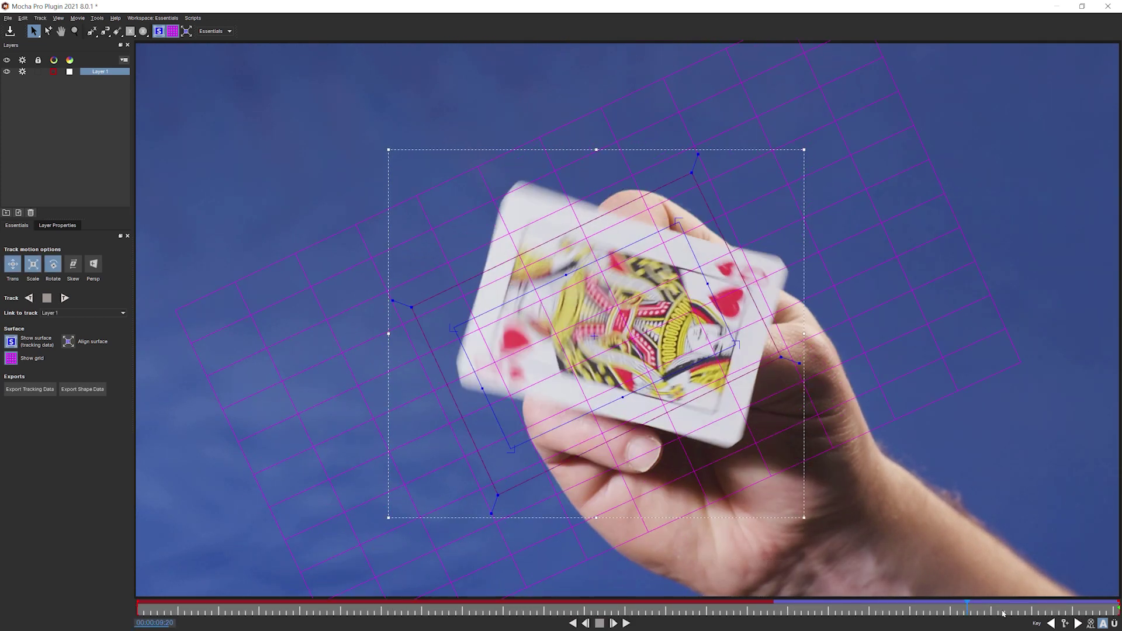
pyautogui.moveTo(967, 608); pyautogui.dragTo(1007, 604)
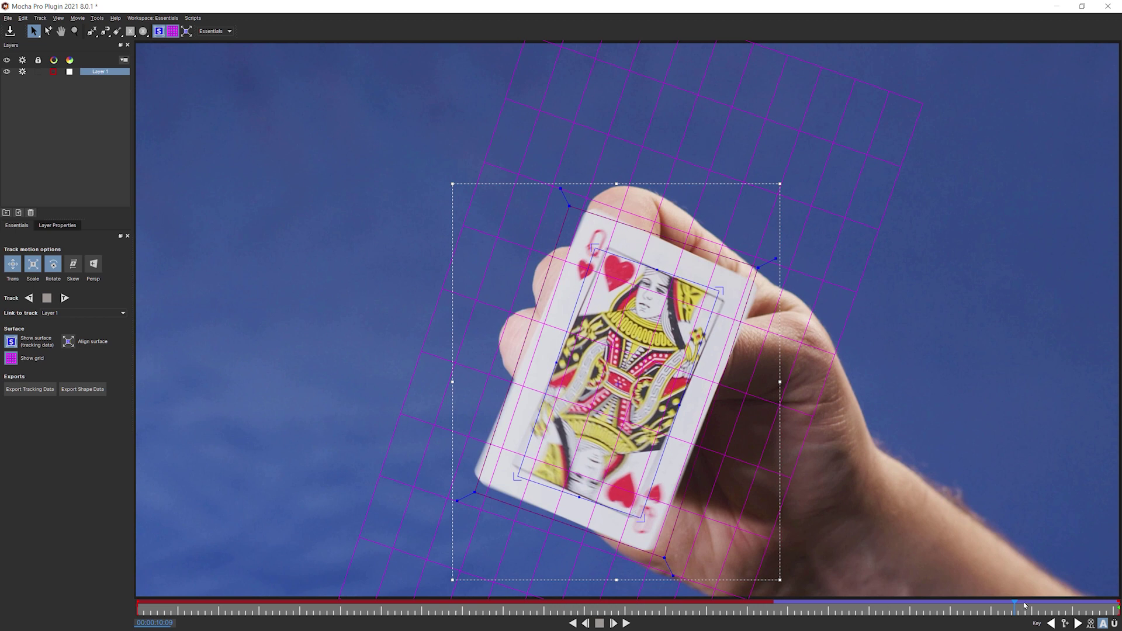
pyautogui.moveTo(1016, 609); pyautogui.dragTo(996, 613)
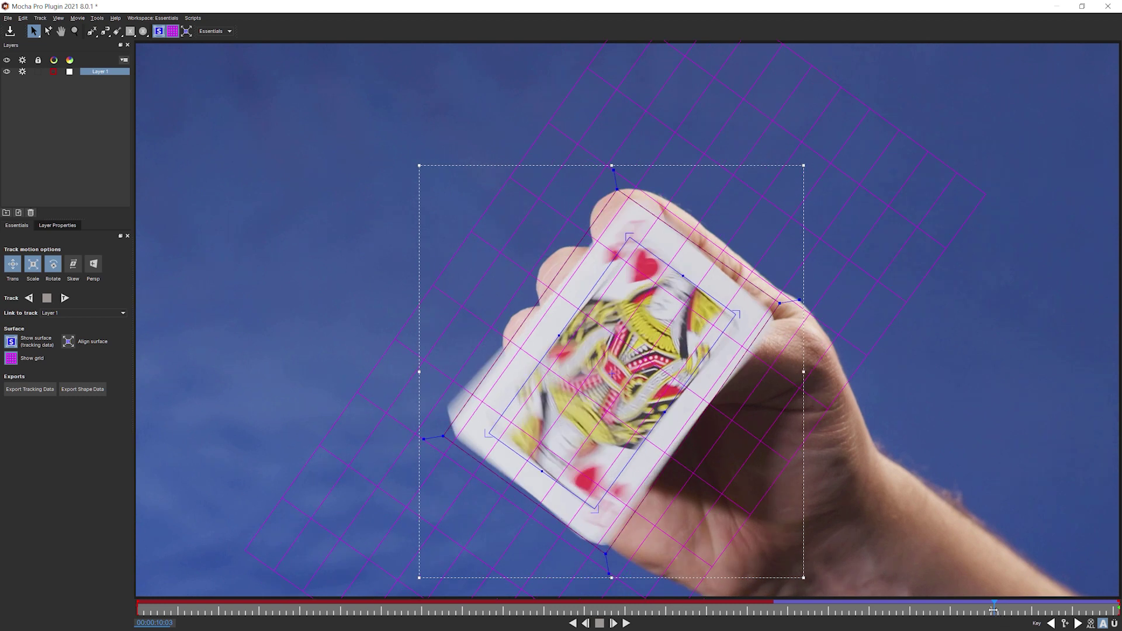
pyautogui.moveTo(992, 610); pyautogui.dragTo(992, 612)
pyautogui.press('space')
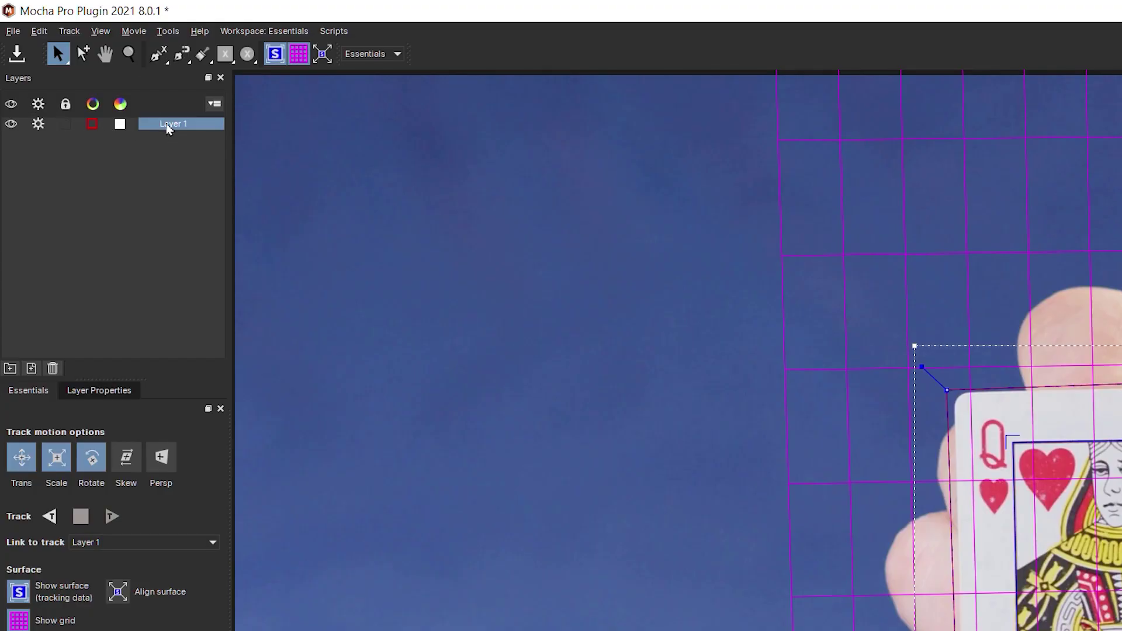
# Rename Layer 1 as BAD, disable its tracking and visibility, and hide the surface and grid overlays.
pyautogui.doubleClick(174, 126)
pyautogui.write('BAD')
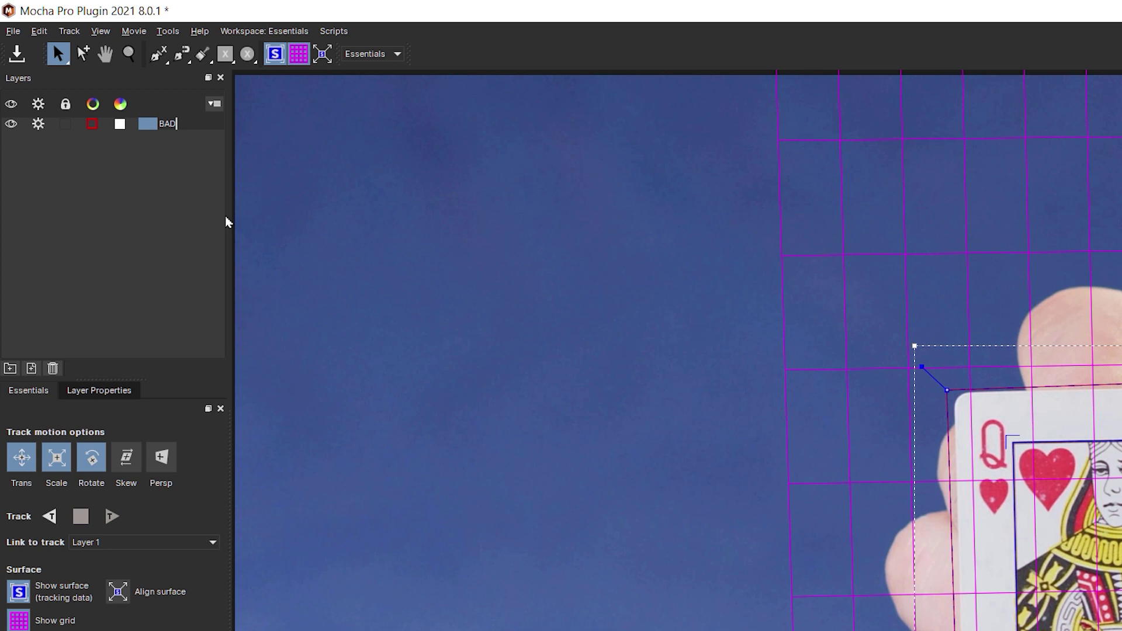
pyautogui.press('Return')
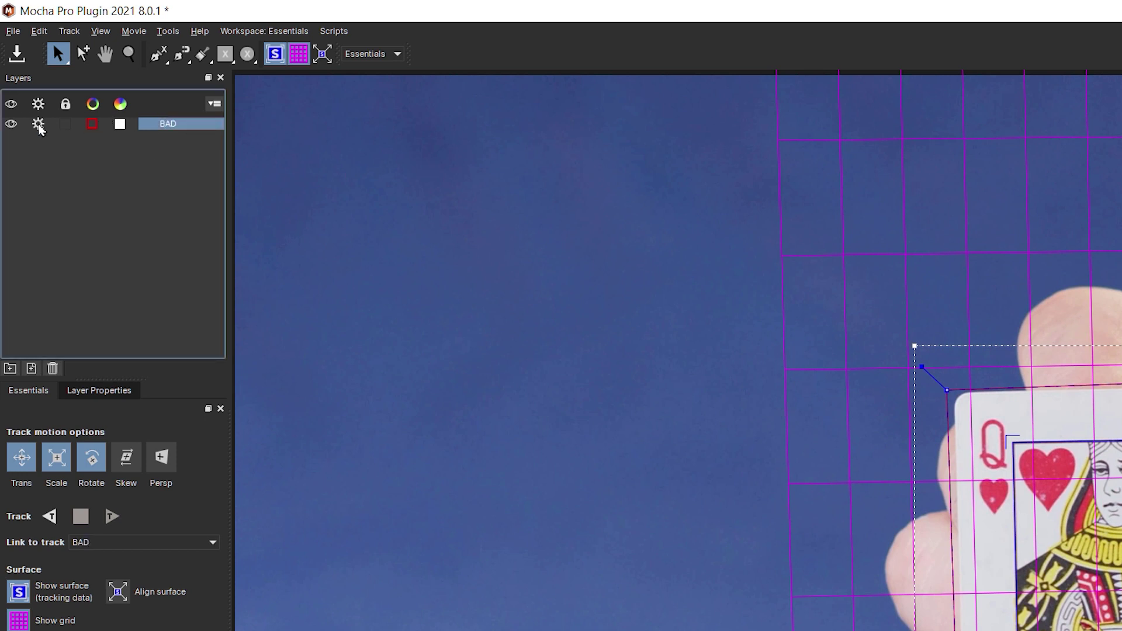
pyautogui.click(40, 125)
pyautogui.click(11, 125)
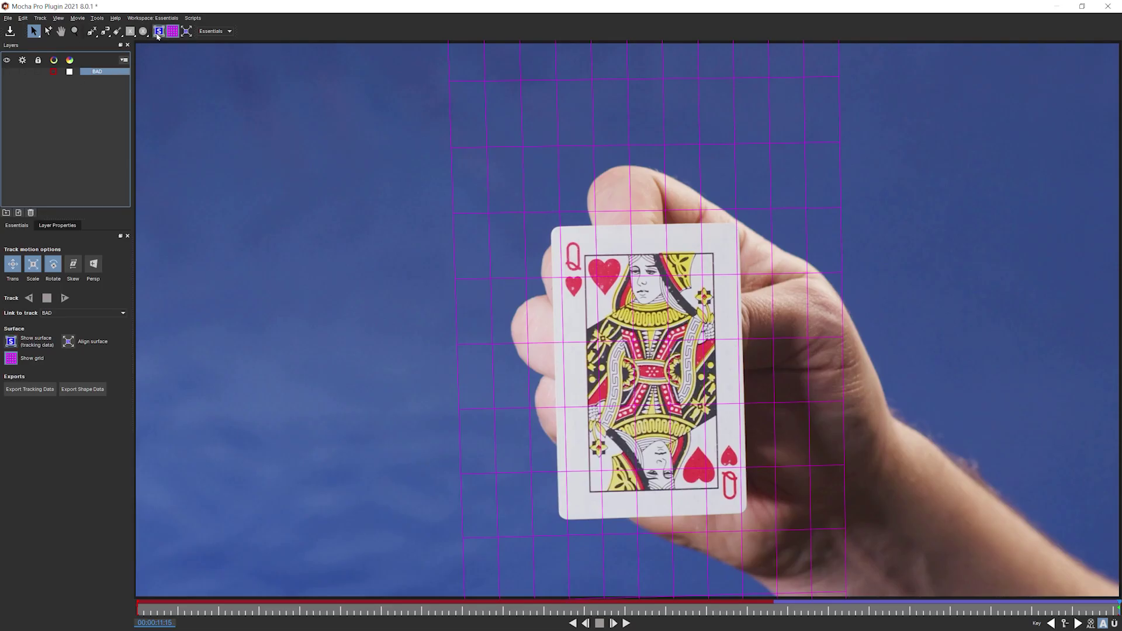
pyautogui.click(158, 33)
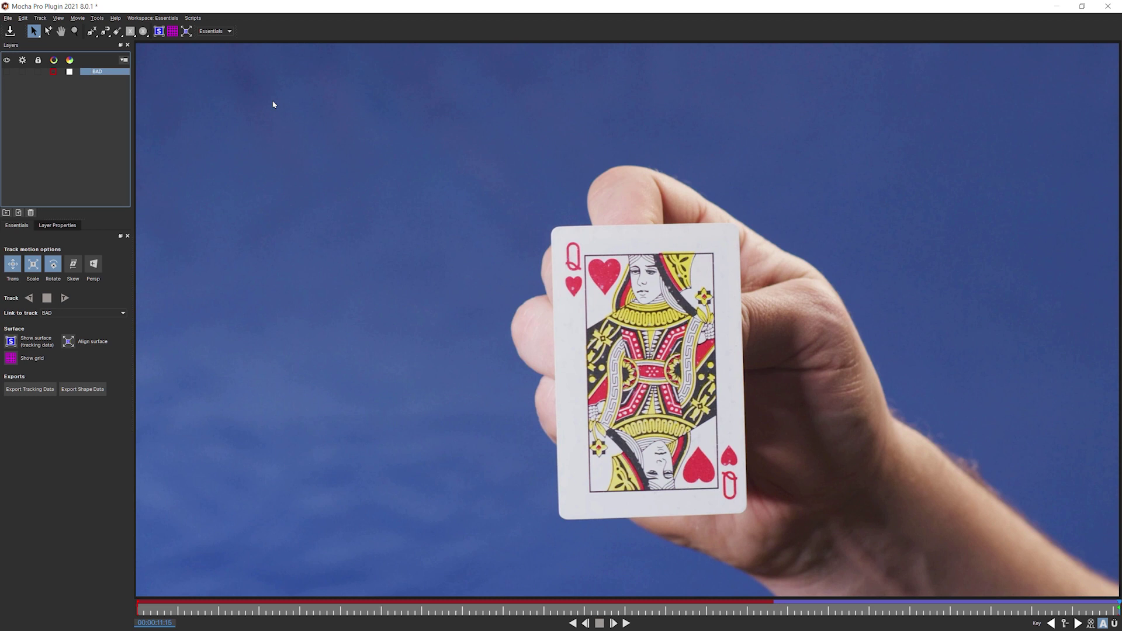
# Draw a rectangular spline around the queen's central artwork and pull its corners in to fit inside the card's printed border.
pyautogui.click(131, 32)
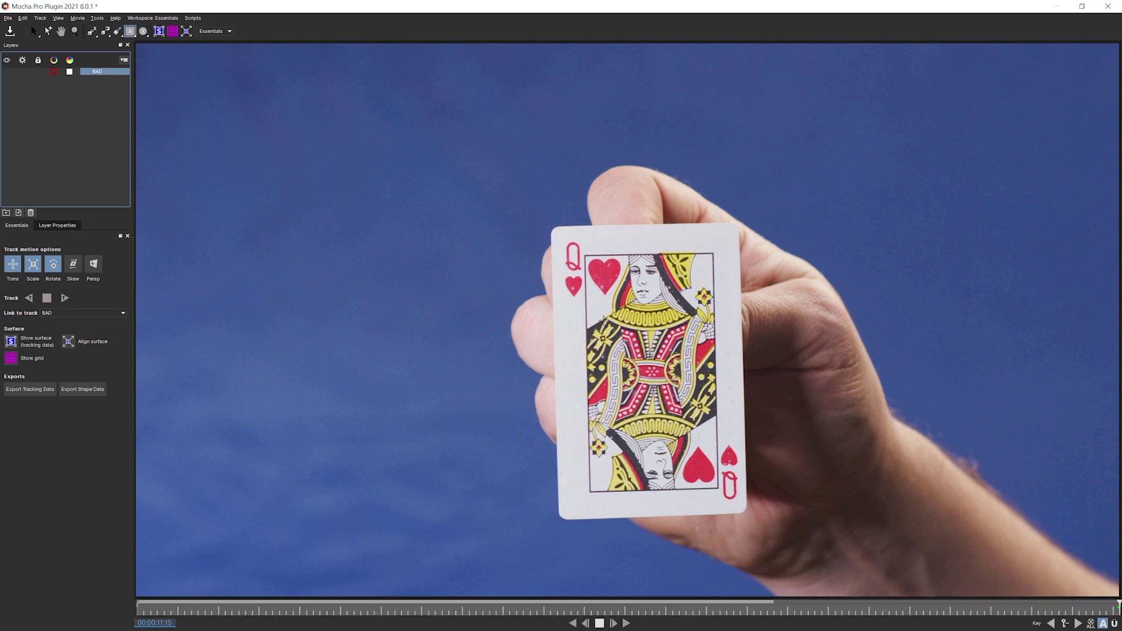
pyautogui.moveTo(574, 325); pyautogui.dragTo(732, 428)
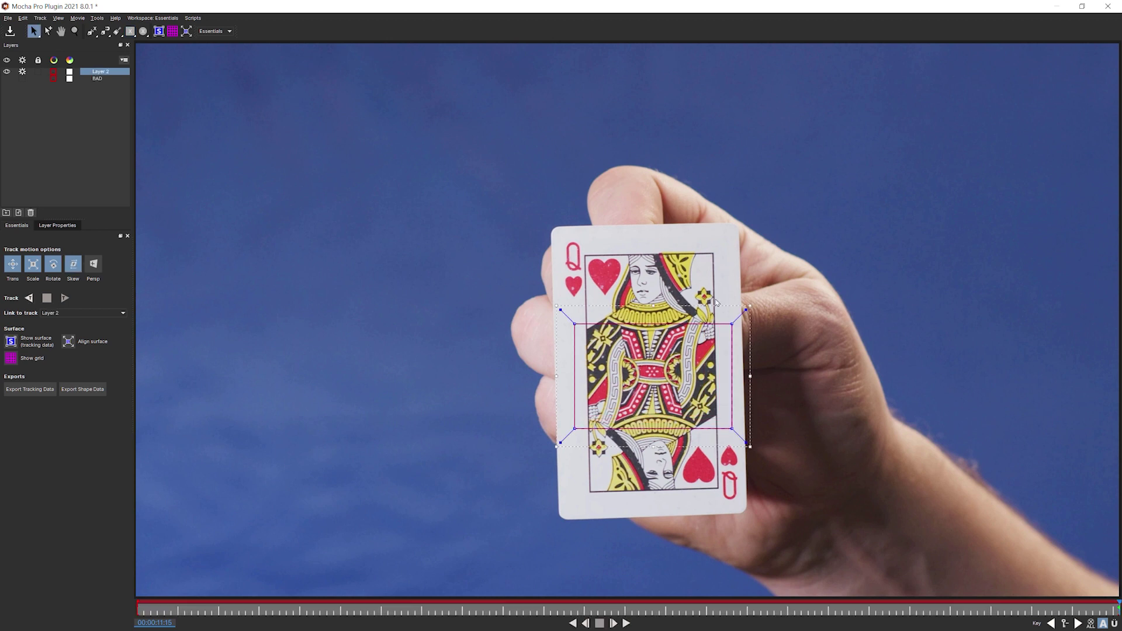
pyautogui.moveTo(730, 320); pyautogui.dragTo(695, 321)
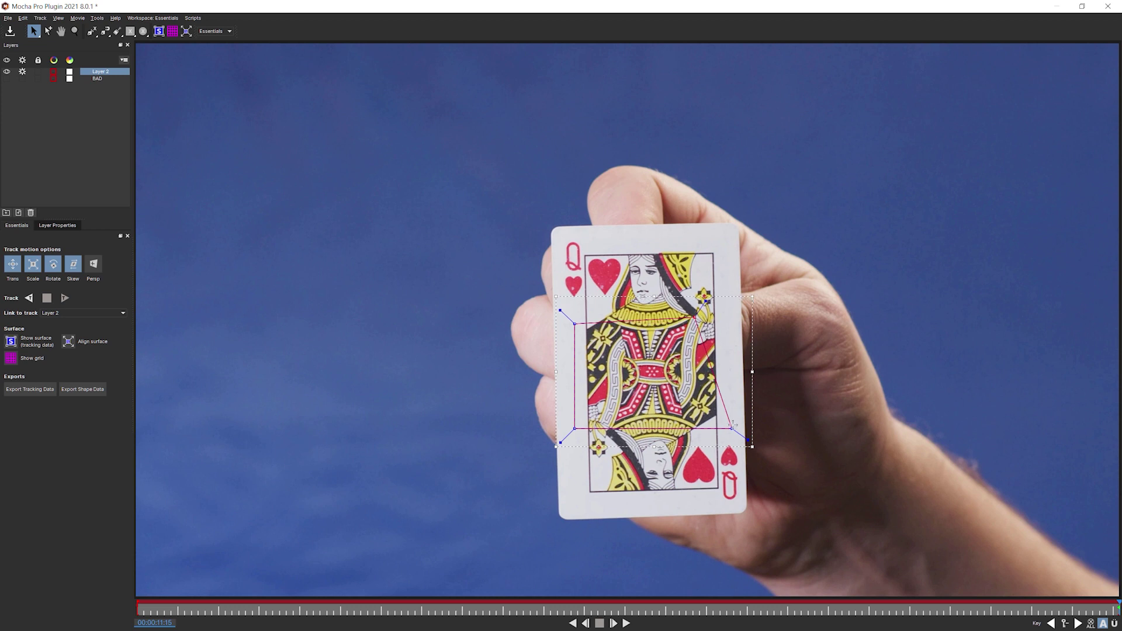
pyautogui.moveTo(730, 428); pyautogui.dragTo(699, 425)
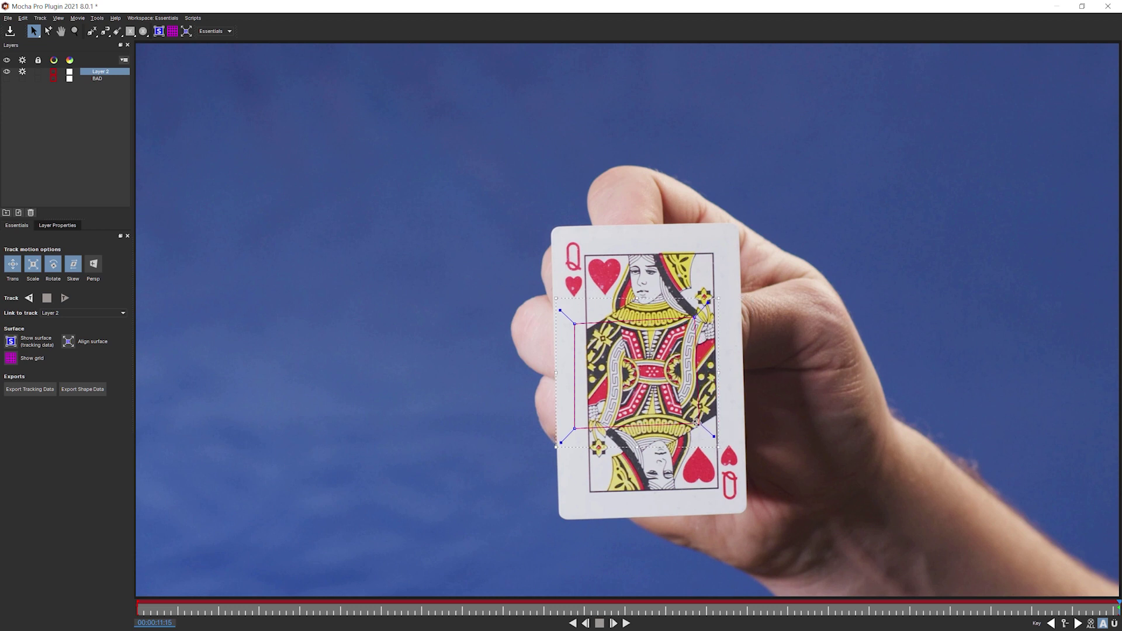
pyautogui.moveTo(570, 431); pyautogui.dragTo(592, 424)
pyautogui.moveTo(575, 325); pyautogui.dragTo(594, 328)
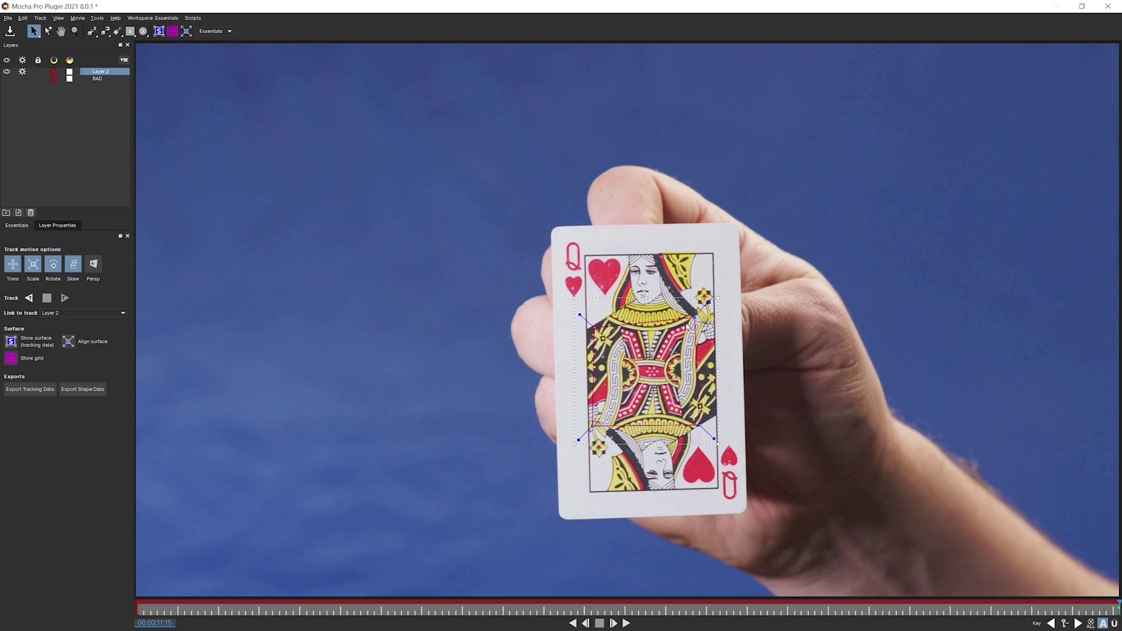
pyautogui.moveTo(695, 318); pyautogui.dragTo(698, 329)
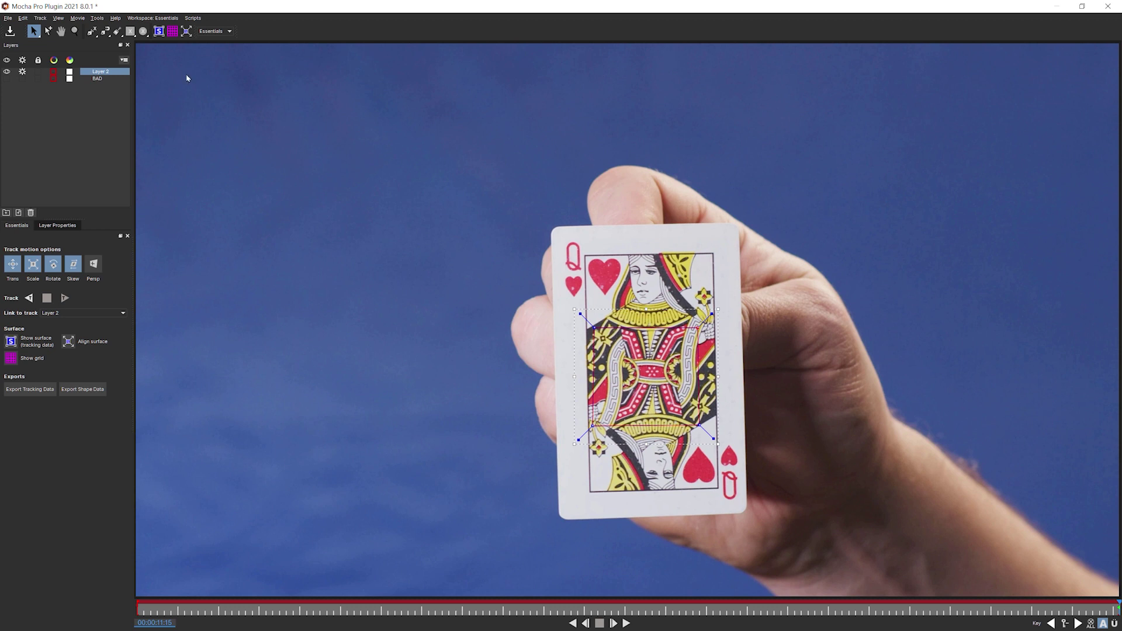
# Show Layer 2's planar surface, align its corners with the card's printed inner border and show the grid.
pyautogui.click(159, 31)
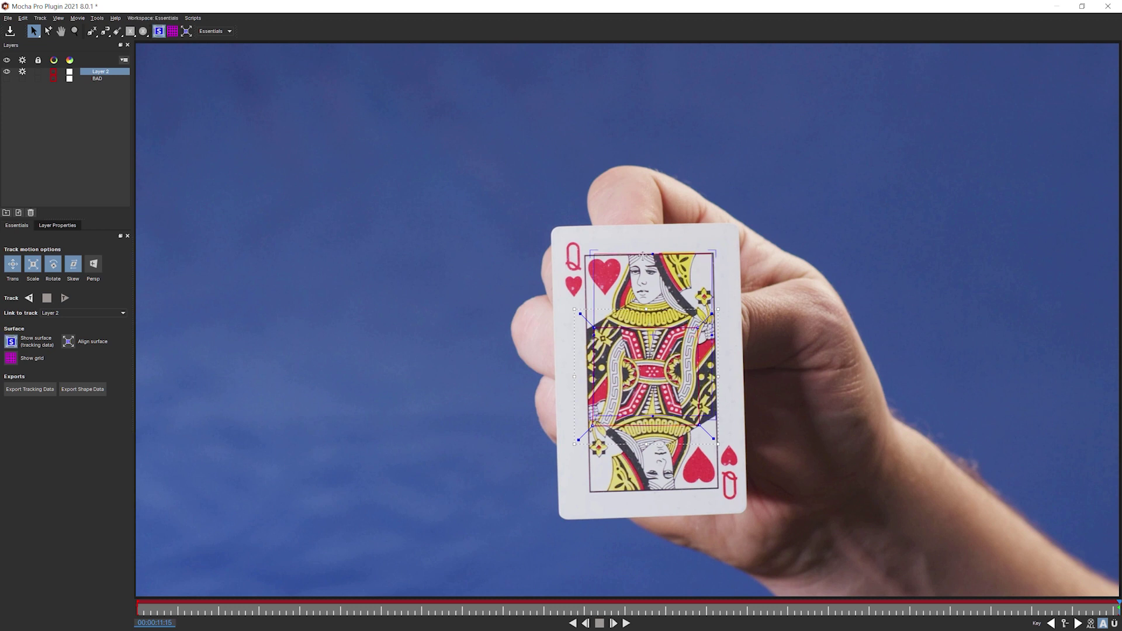
pyautogui.moveTo(629, 414); pyautogui.dragTo(587, 494)
pyautogui.moveTo(710, 492); pyautogui.dragTo(717, 487)
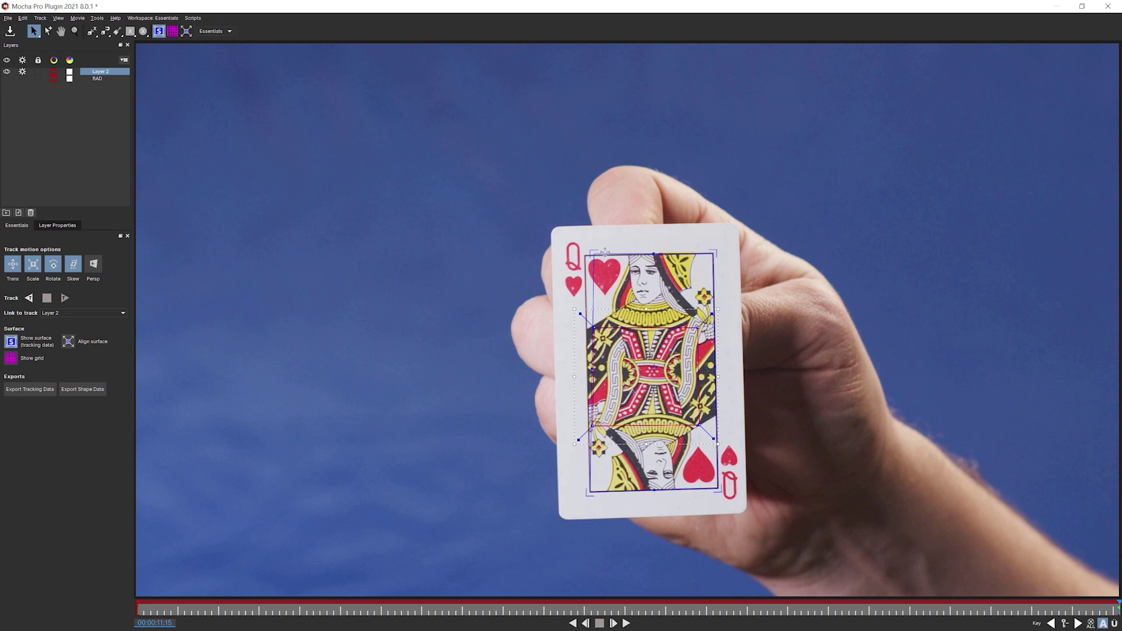
pyautogui.moveTo(592, 253); pyautogui.dragTo(584, 256)
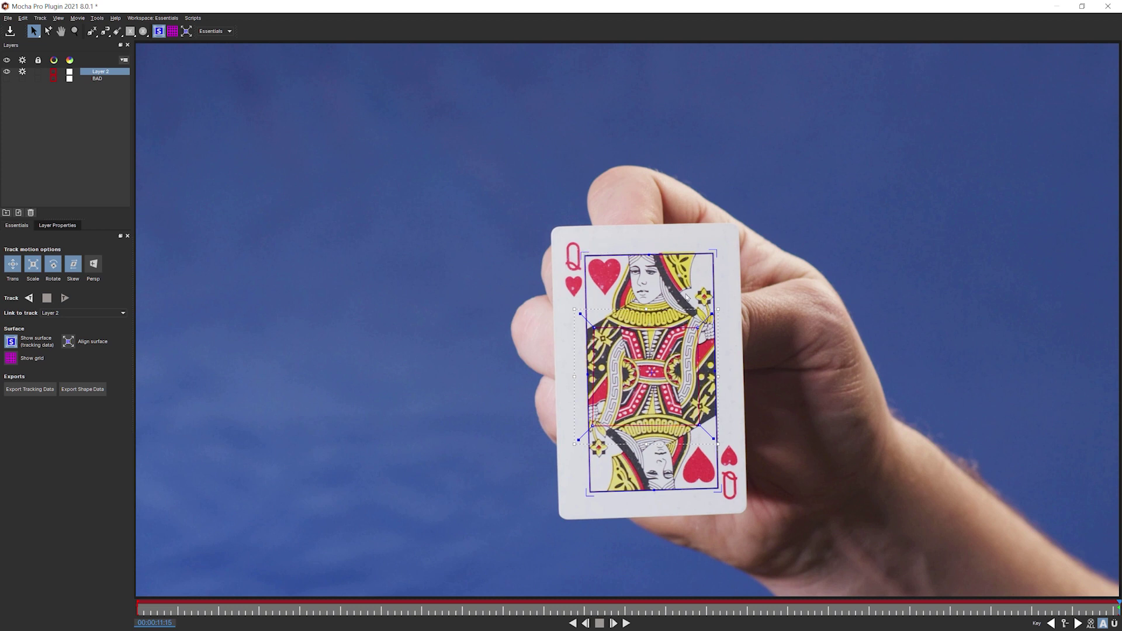
pyautogui.click(173, 31)
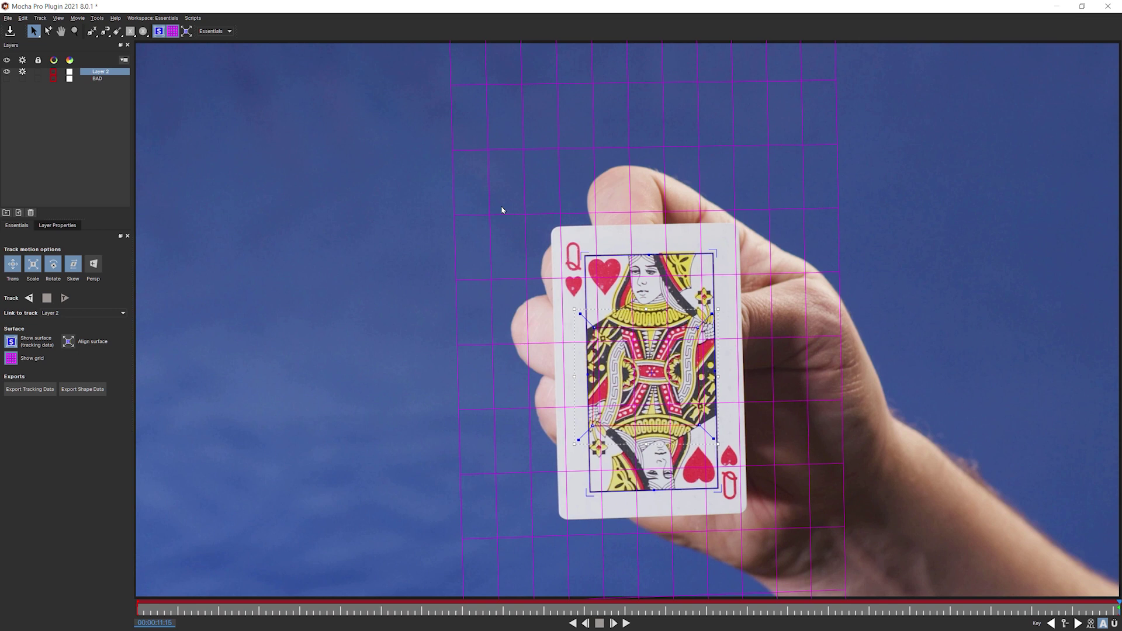
# Turn off skew, track Layer 2 backward from the last frame and return to the last frame.
pyautogui.click(73, 264)
pyautogui.click(28, 298)
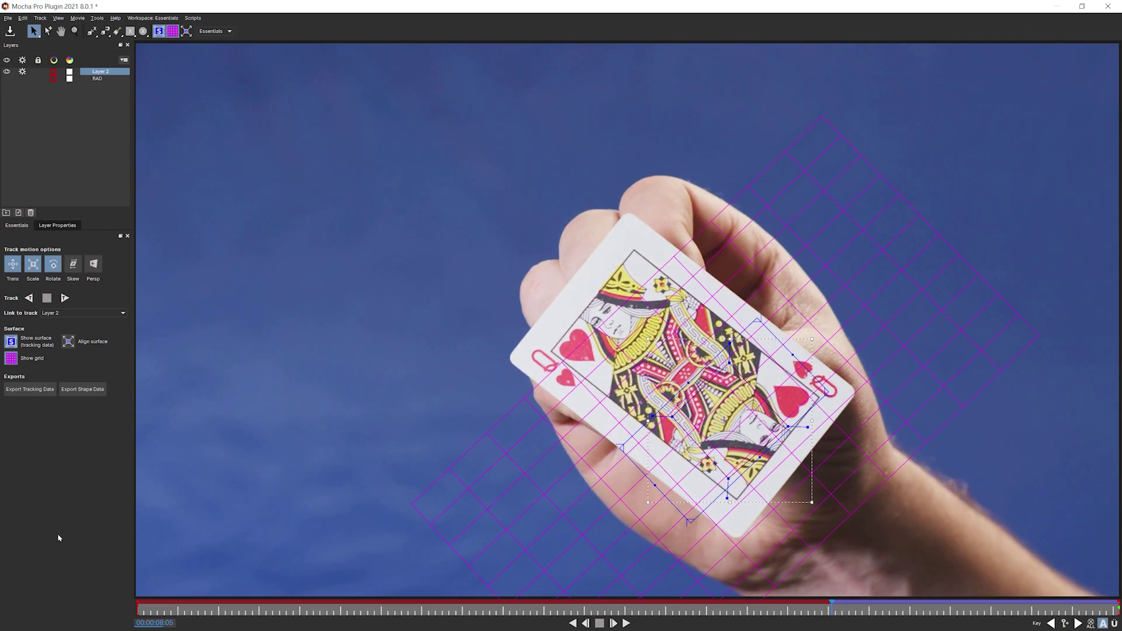
pyautogui.moveTo(831, 601); pyautogui.dragTo(1118, 602)
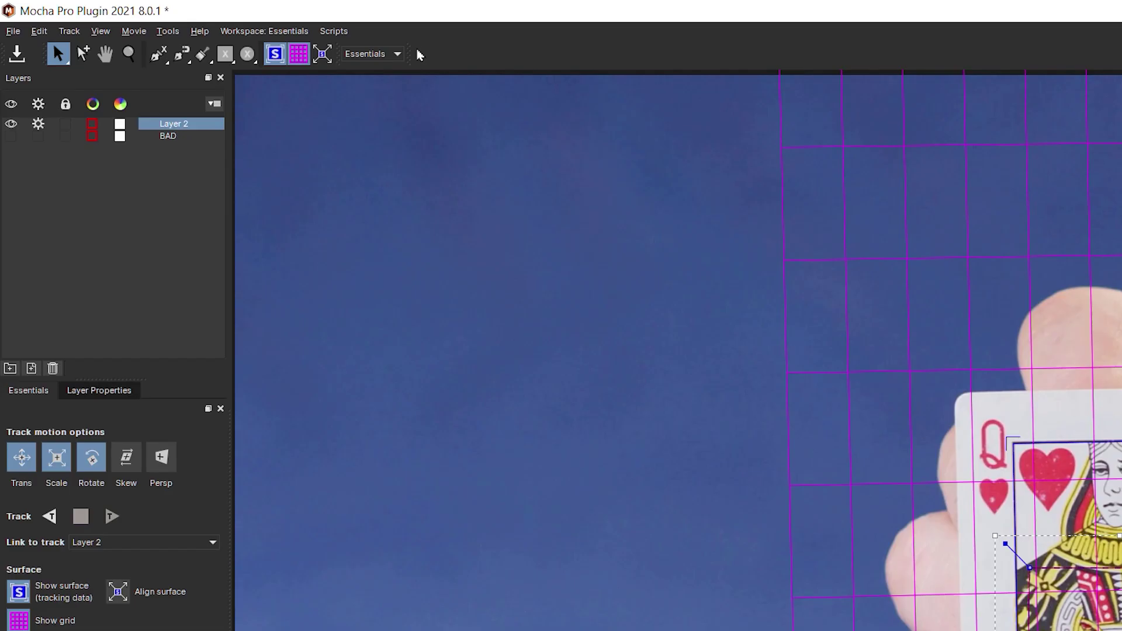
# Switch to the Classic workspace and set the tracking search area angle to 9°.
pyautogui.click(228, 31)
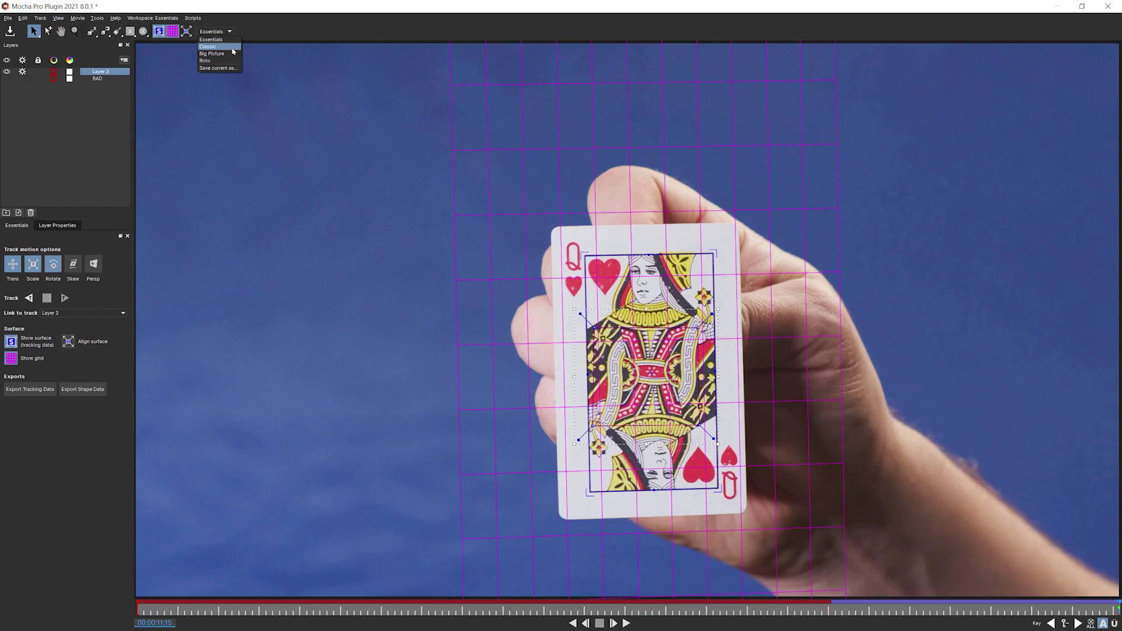
pyautogui.click(233, 51)
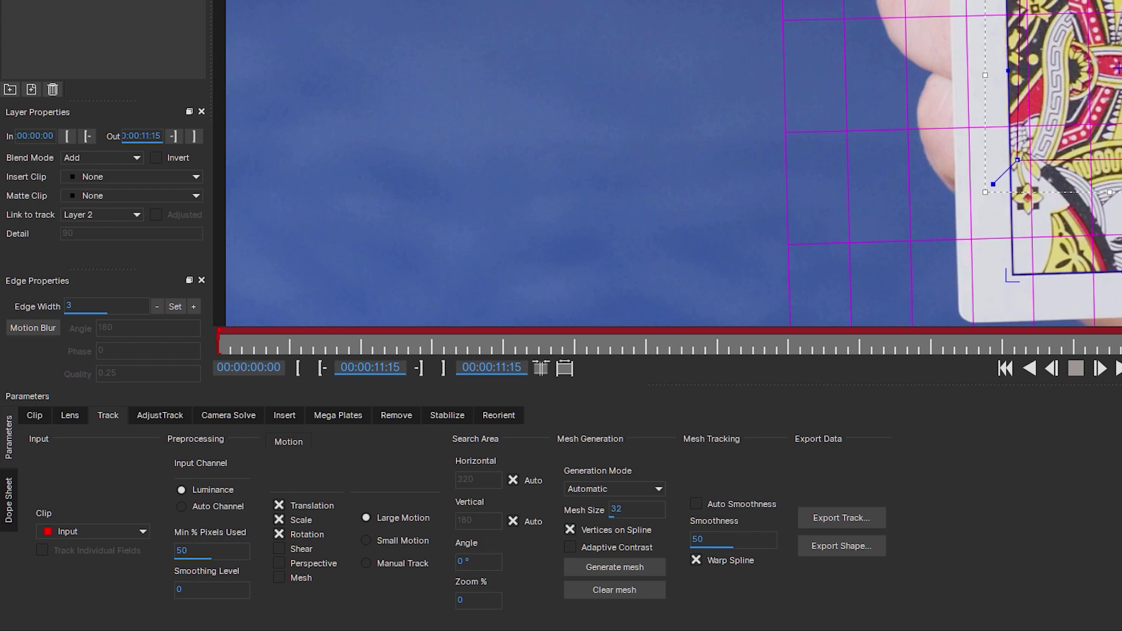
pyautogui.click(493, 563)
pyautogui.write('11.24')
pyautogui.doubleClick(489, 562)
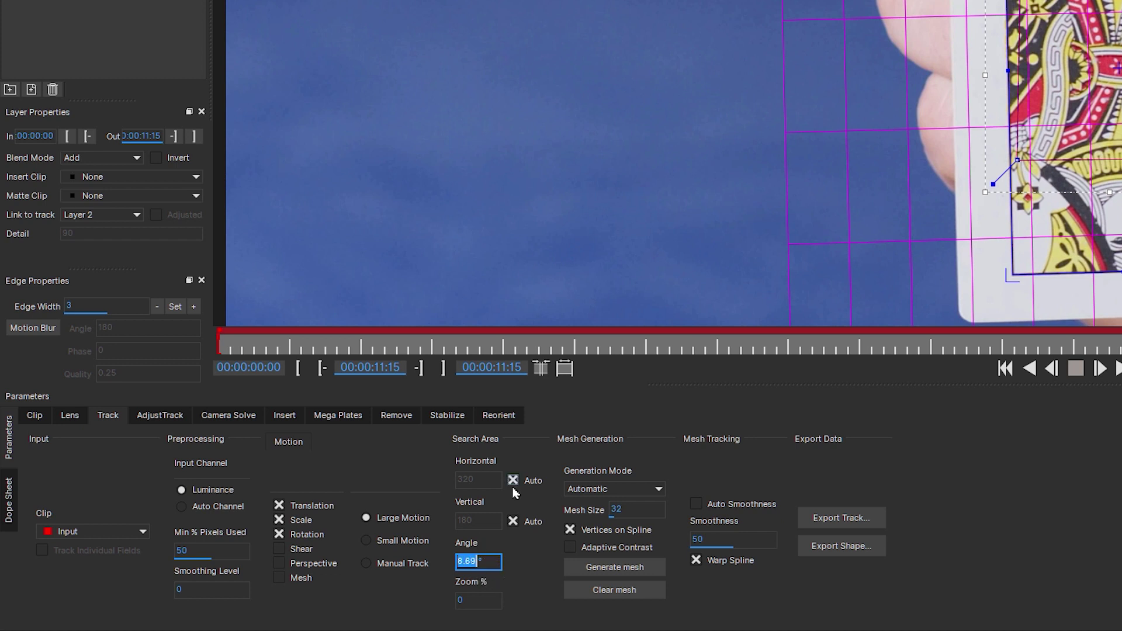
pyautogui.write('9')
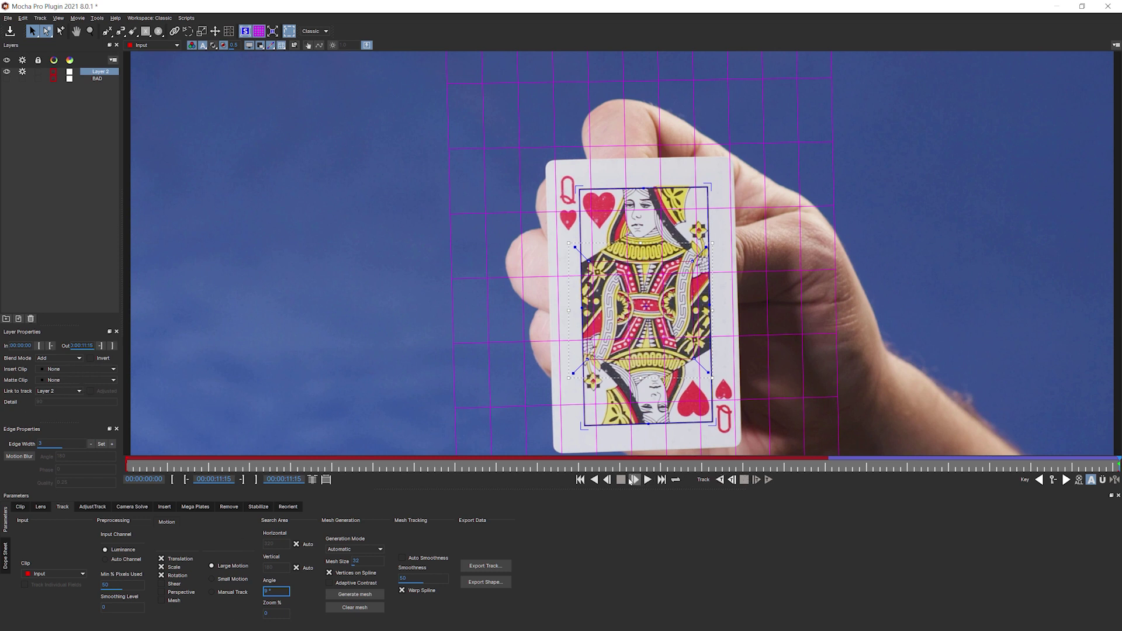
# Track Layer 2 backward from the last frame, stop the track and return to that frame to increase the search area angle.
pyautogui.click(721, 480)
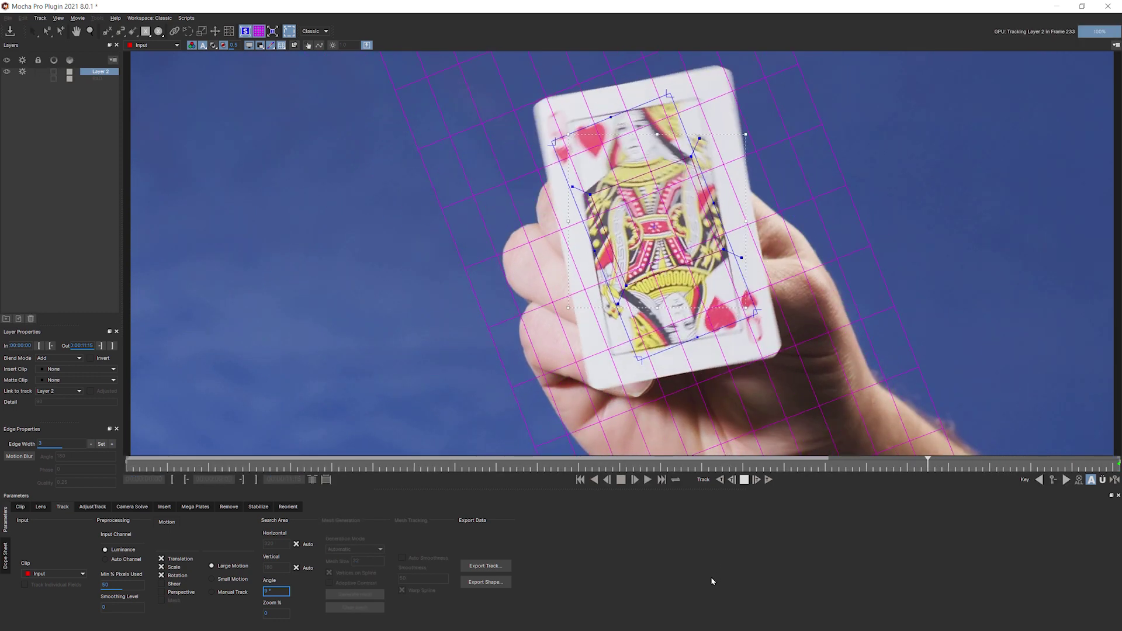
pyautogui.click(744, 479)
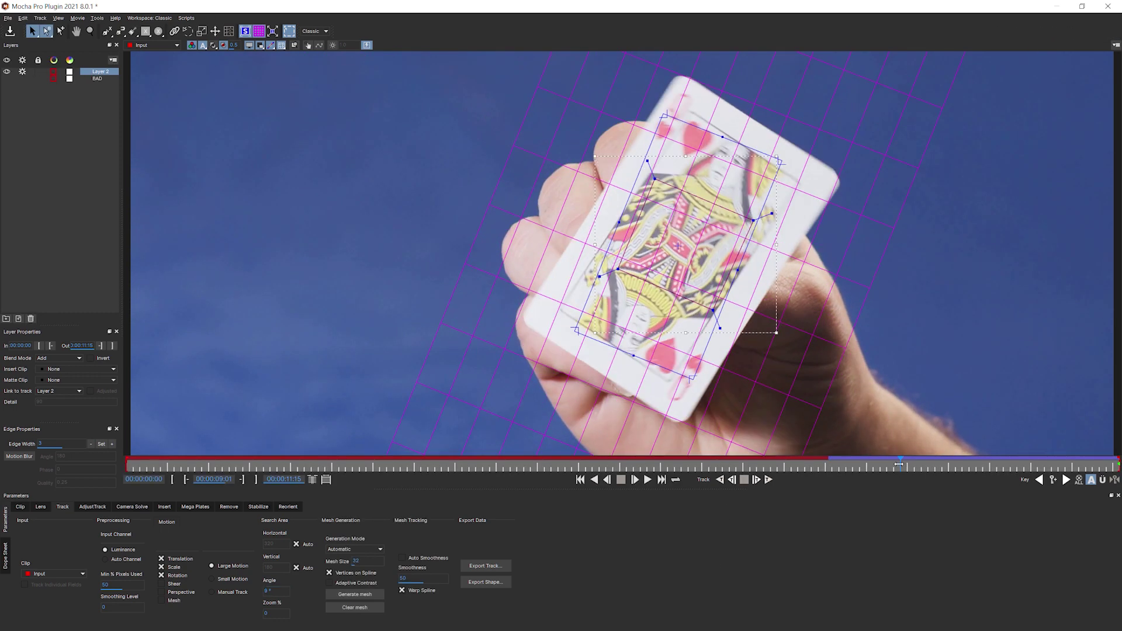
pyautogui.moveTo(899, 465); pyautogui.dragTo(1118, 466)
pyautogui.doubleClick(276, 592)
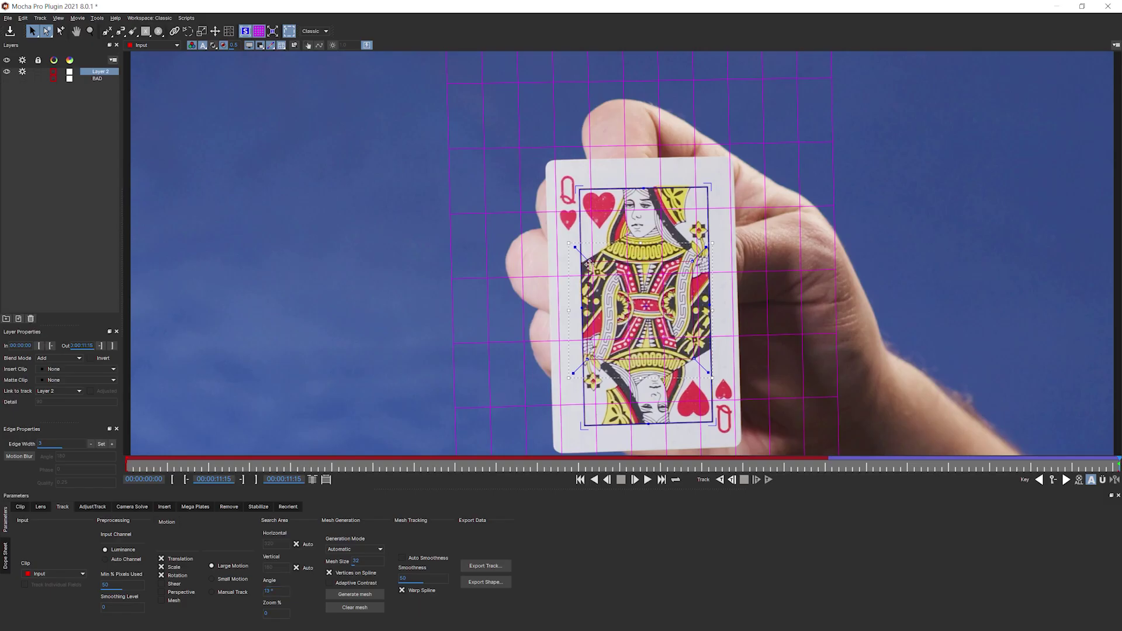
# Pull Layer 2's spline points inward over the card's printed artwork at the last frame and track the layer backward.
pyautogui.moveTo(703, 246); pyautogui.dragTo(686, 267)
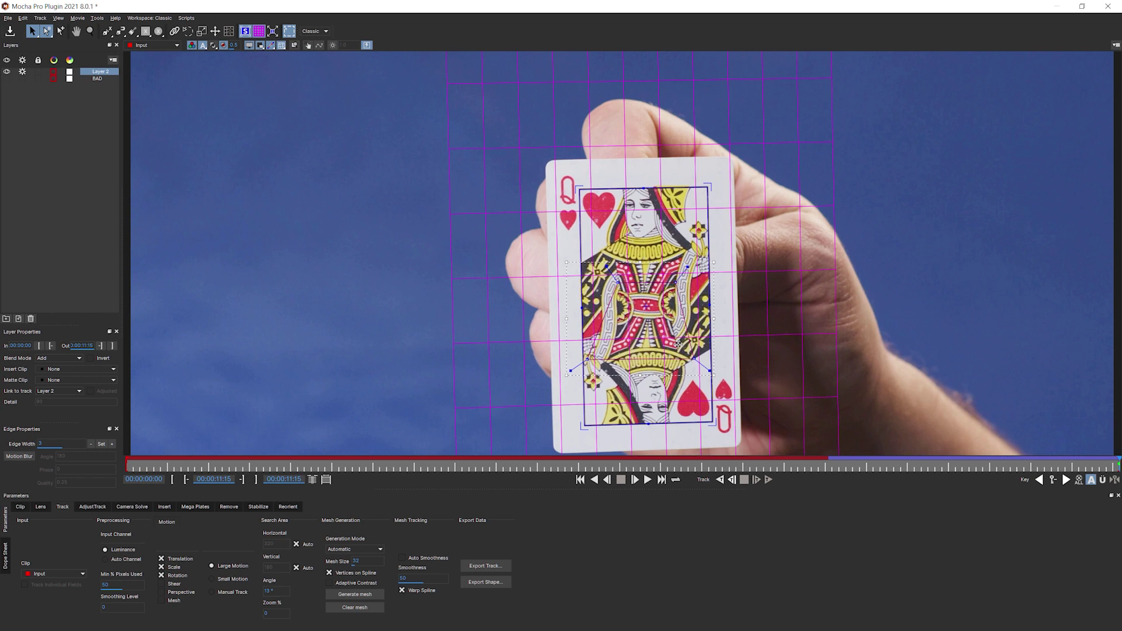
pyautogui.moveTo(709, 370); pyautogui.dragTo(698, 372)
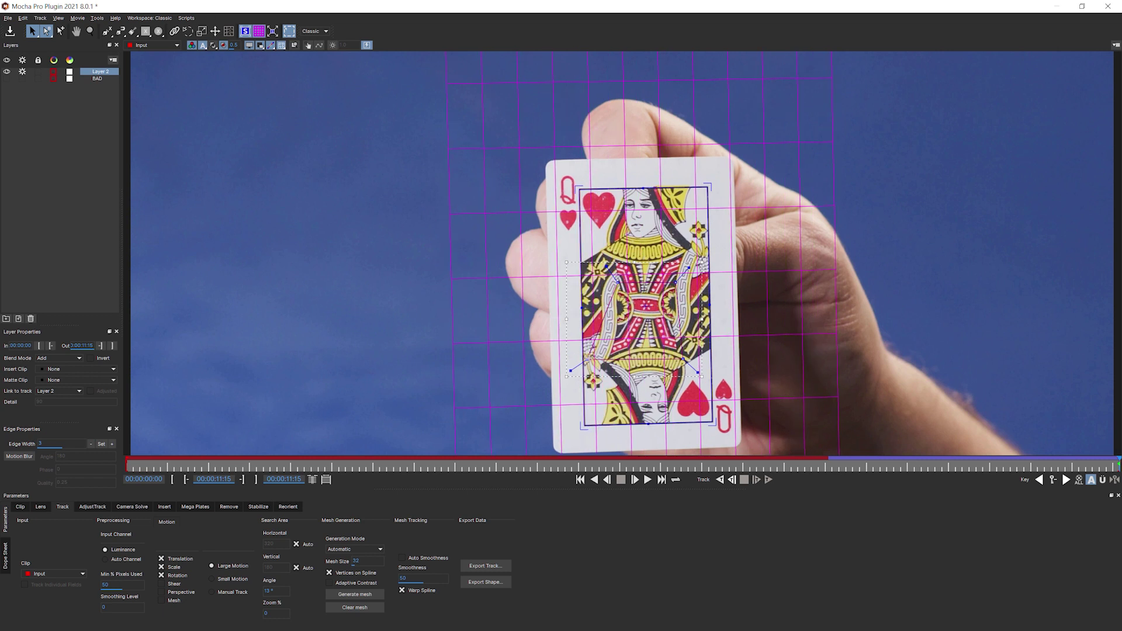
pyautogui.moveTo(591, 358); pyautogui.dragTo(629, 355)
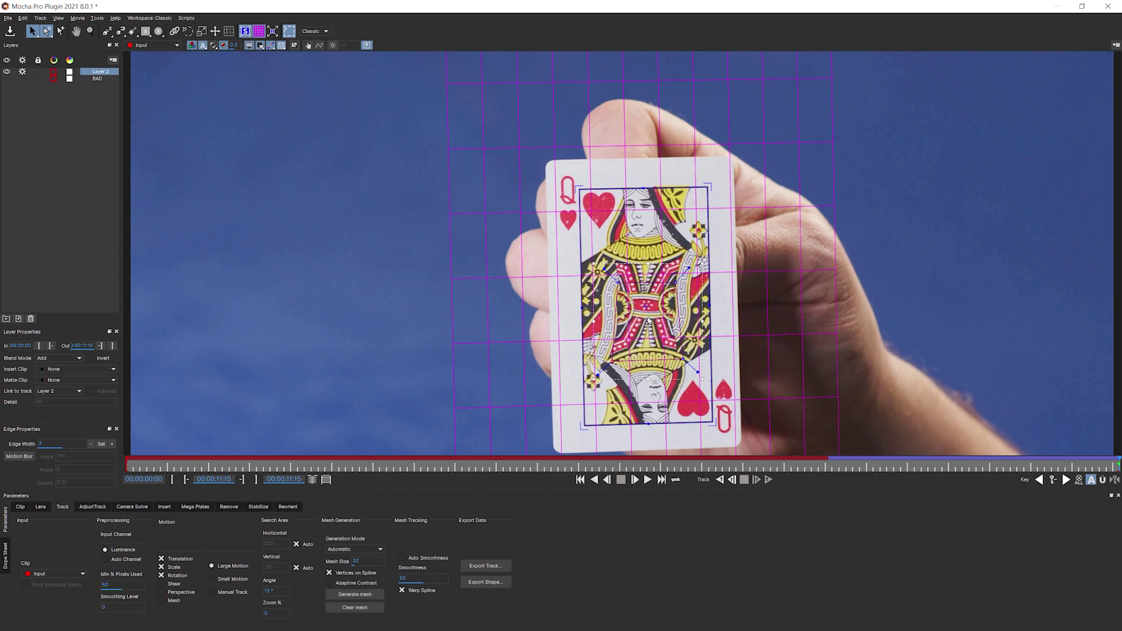
pyautogui.click(721, 480)
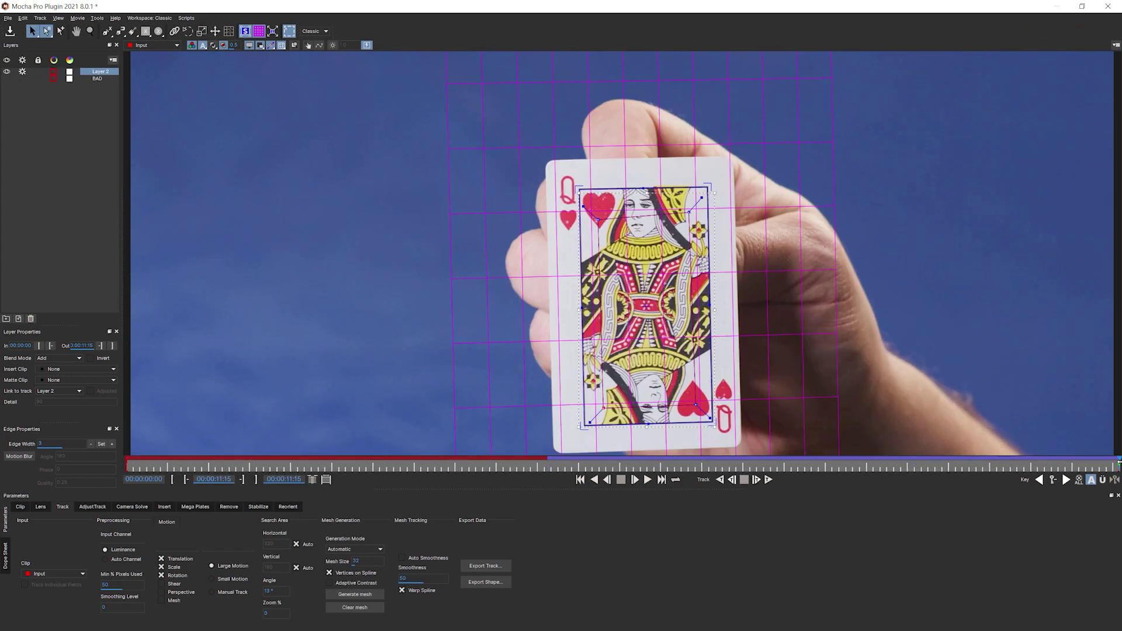
# At 00:00:05:23, reshape Layer 2's spline to cover the right half of the card out to its white outer edges.
pyautogui.moveTo(1118, 464); pyautogui.dragTo(636, 469)
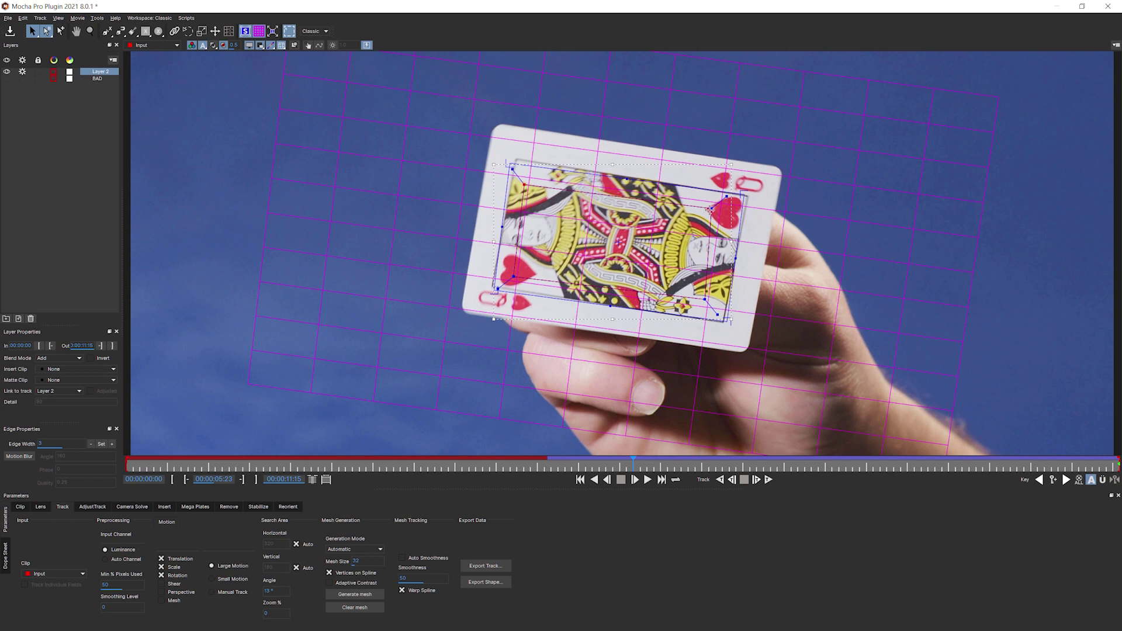
pyautogui.moveTo(710, 209); pyautogui.dragTo(784, 170)
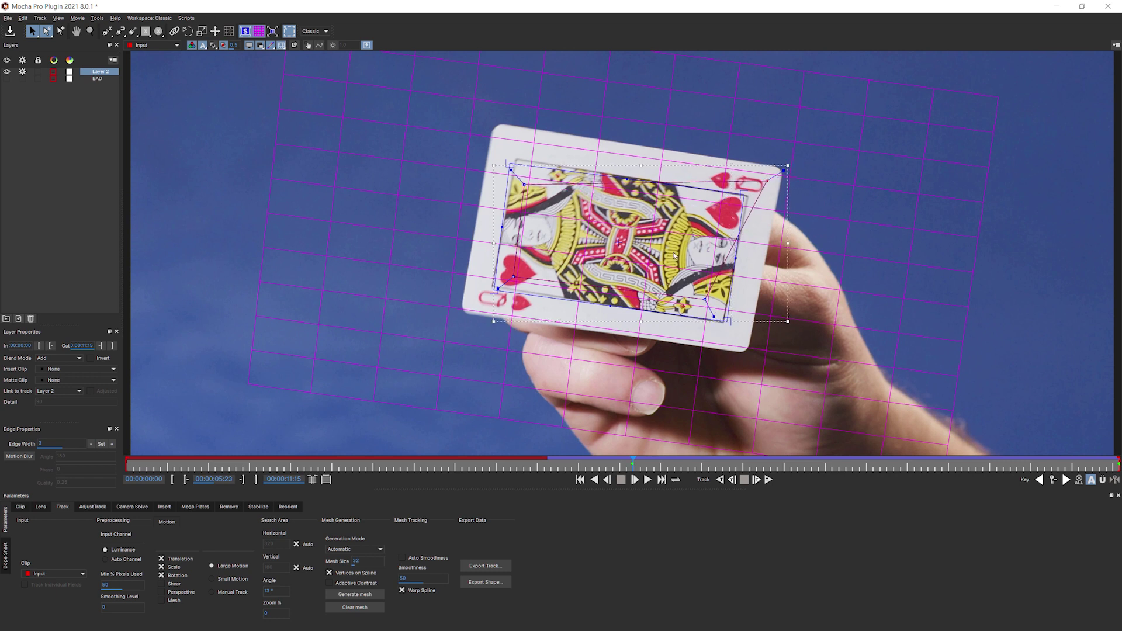
pyautogui.moveTo(714, 316); pyautogui.dragTo(737, 342)
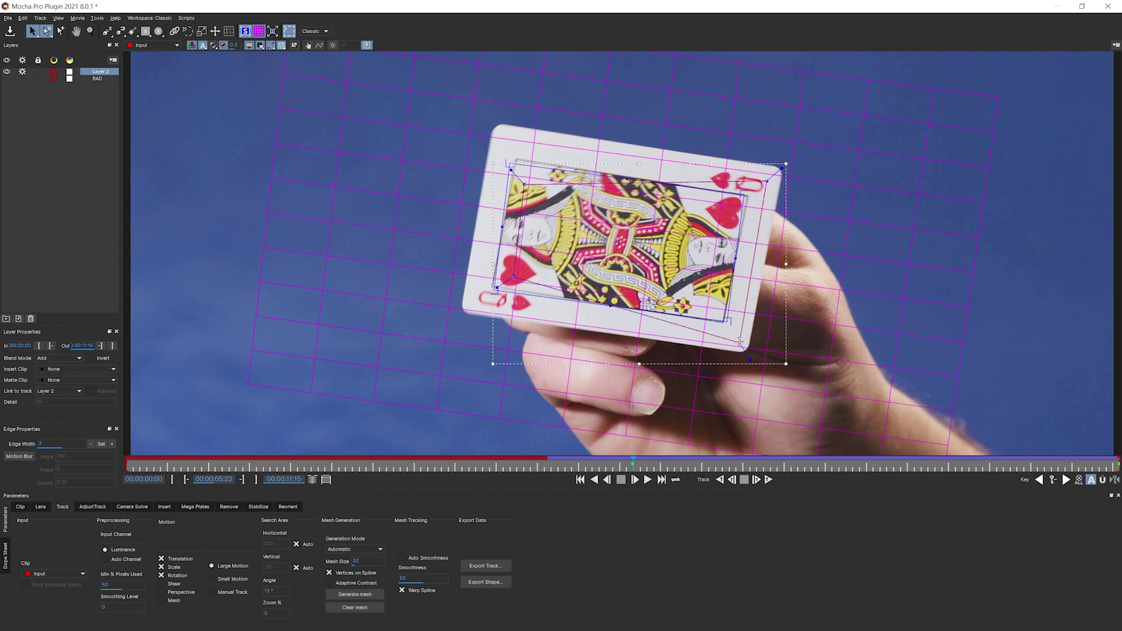
pyautogui.moveTo(509, 276); pyautogui.dragTo(585, 305)
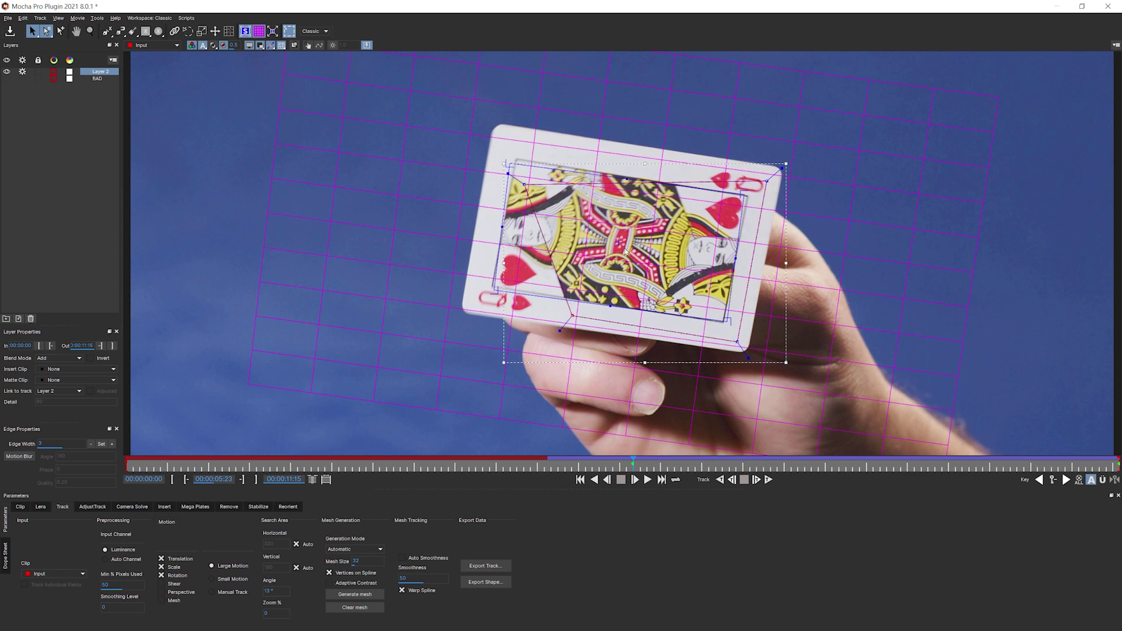
pyautogui.moveTo(525, 185); pyautogui.dragTo(601, 161)
pyautogui.moveTo(768, 182); pyautogui.dragTo(770, 178)
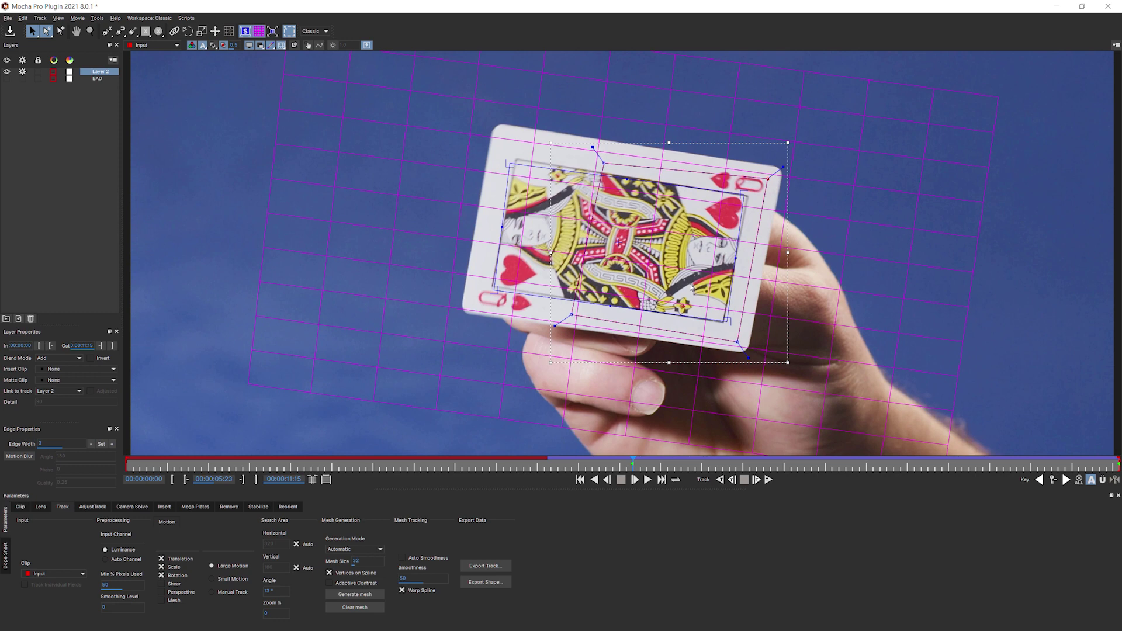
# Track Layer 2 backward to the first frame and scrub through the clip to check the surface and grid.
pyautogui.click(721, 479)
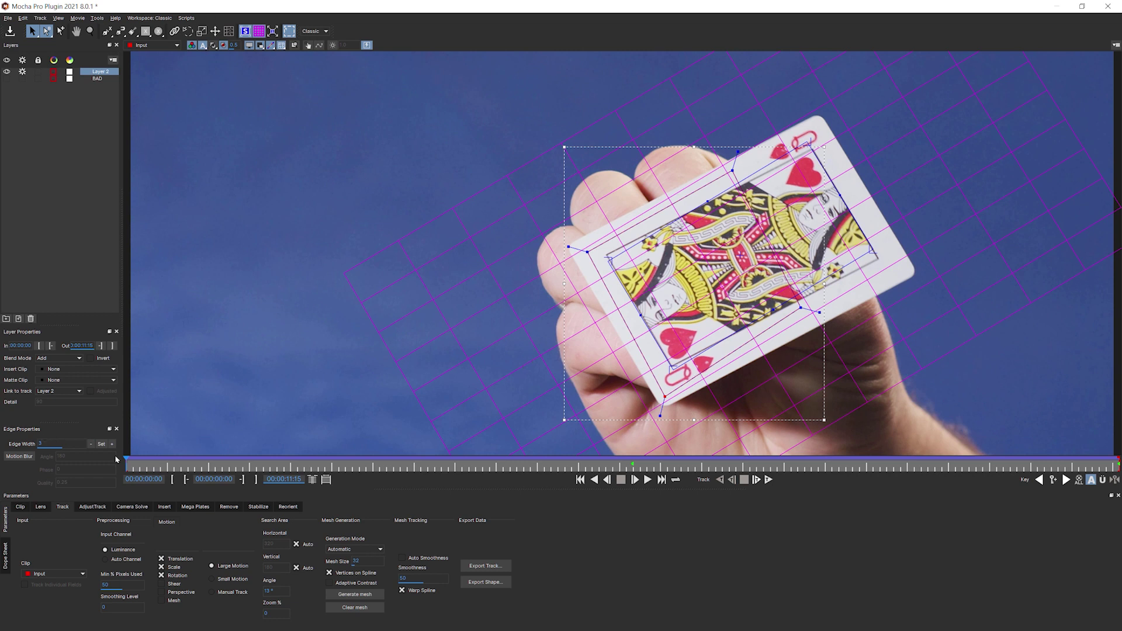
pyautogui.moveTo(143, 467); pyautogui.dragTo(1118, 472)
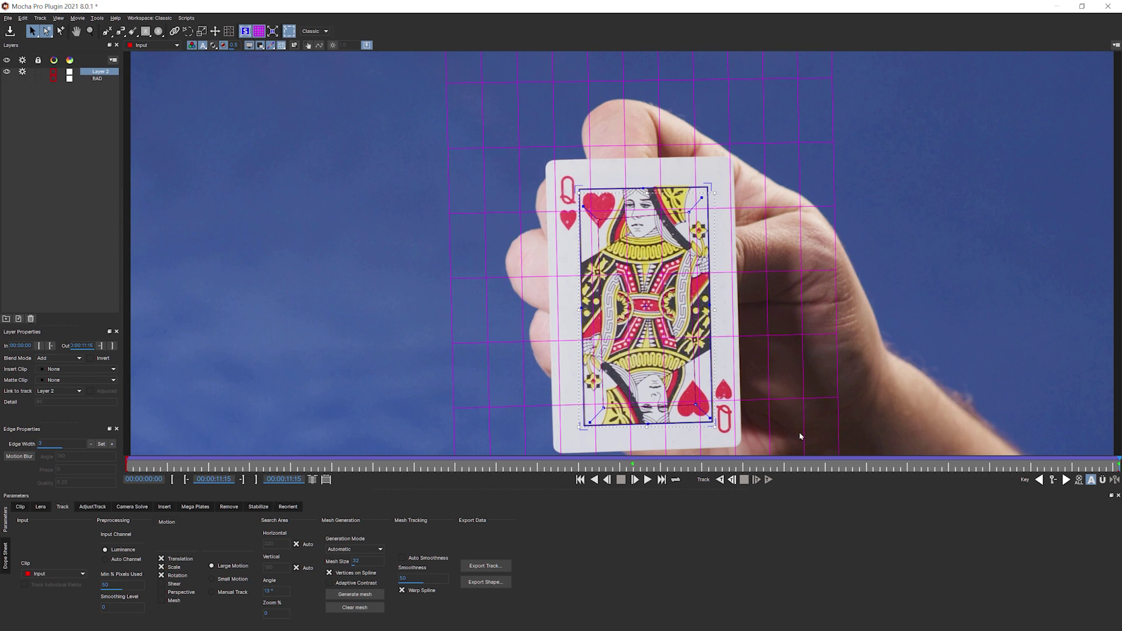
pyautogui.press('Home')
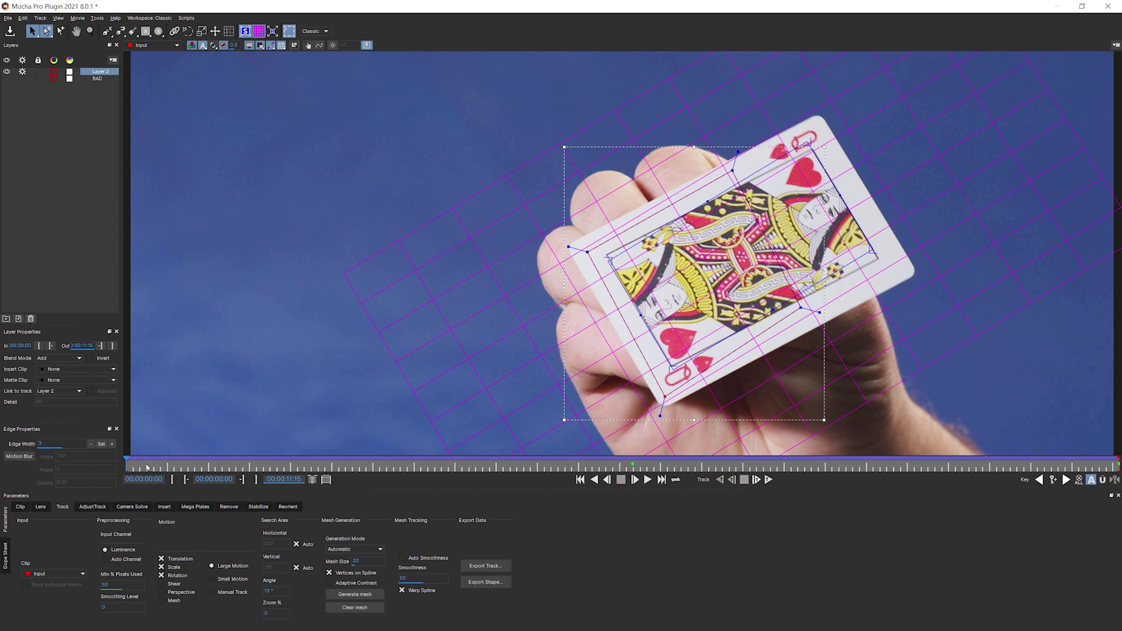
pyautogui.moveTo(147, 466); pyautogui.dragTo(963, 497)
# Switch to the Essentials workspace, then play and scrub the clip to review Layer 2's surface and grid.
pyautogui.click(326, 33)
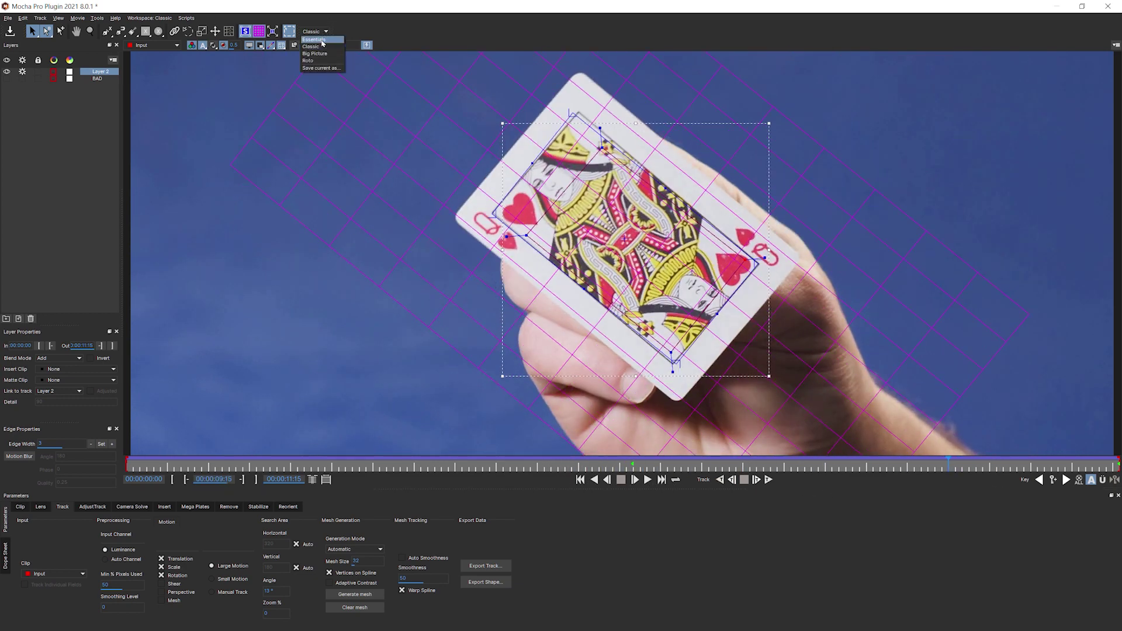
pyautogui.click(315, 39)
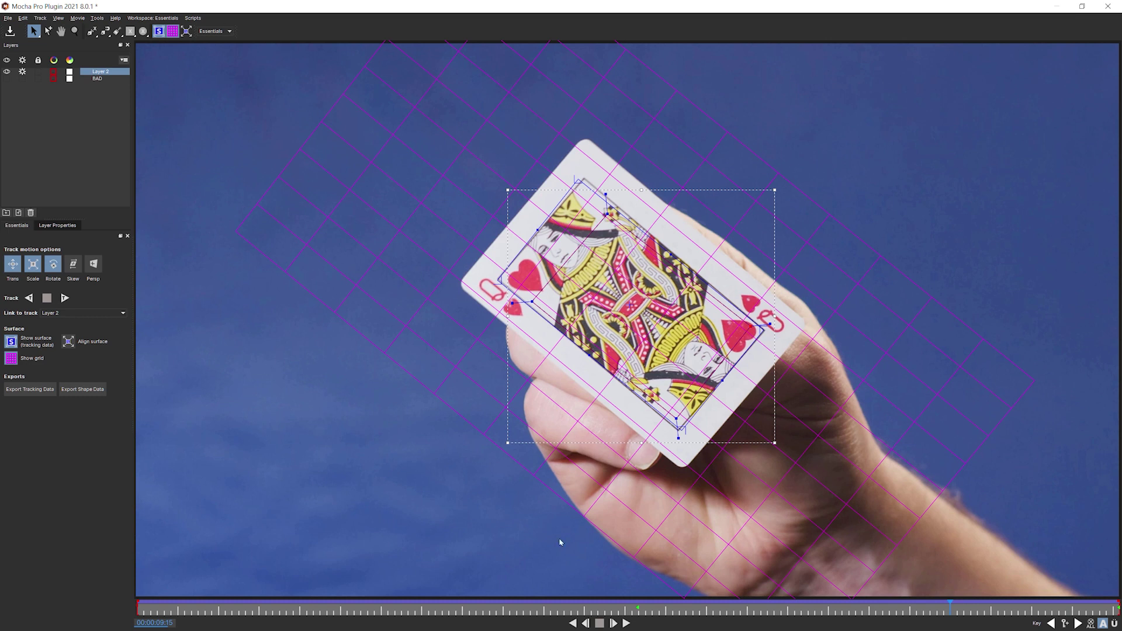
pyautogui.click(626, 624)
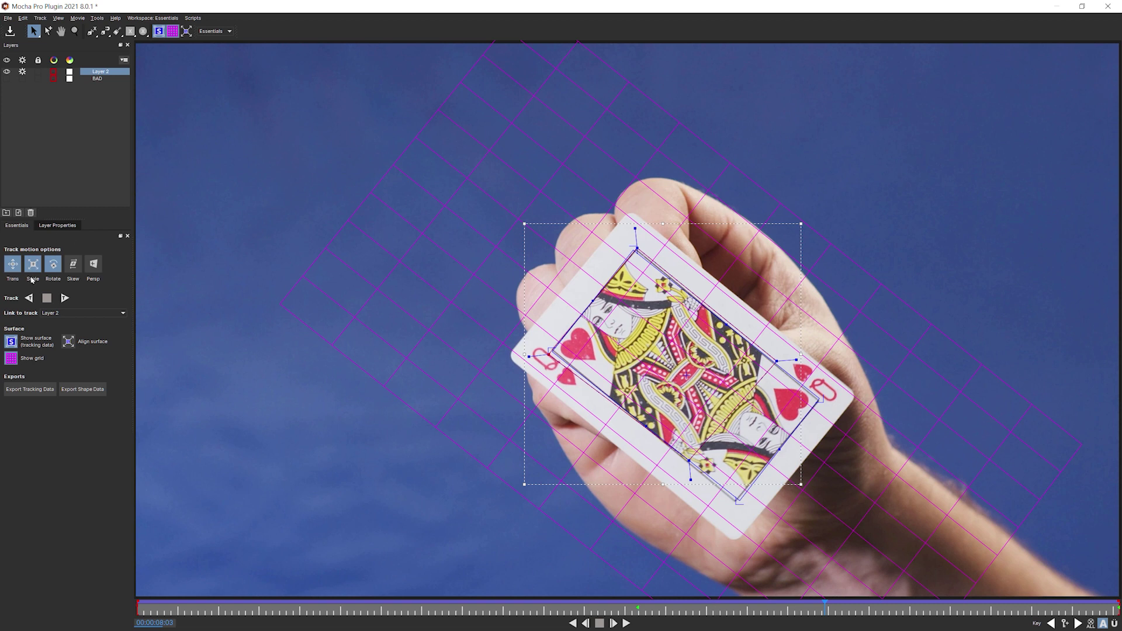
pyautogui.moveTo(825, 608); pyautogui.dragTo(1073, 604)
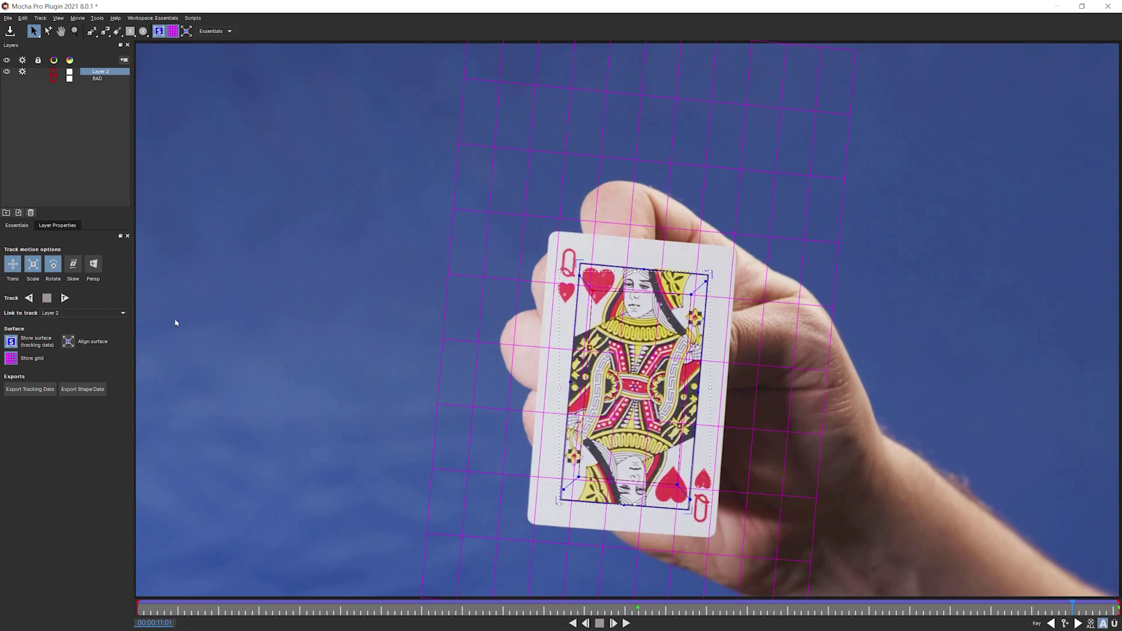